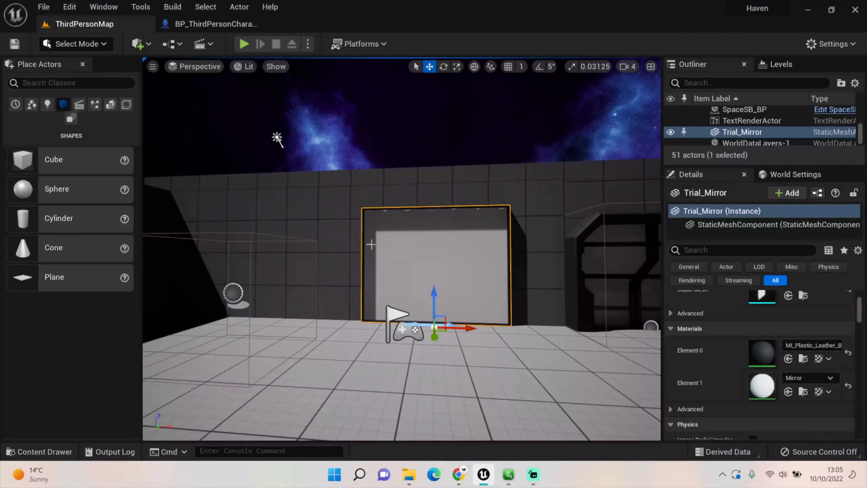
Examine the selected Trial_Mirror and the neighbouring sliding door in the level from several angles
{"action": "right_click_drag", "start_coordinate": [371, 245], "coordinate": [399, 239]}
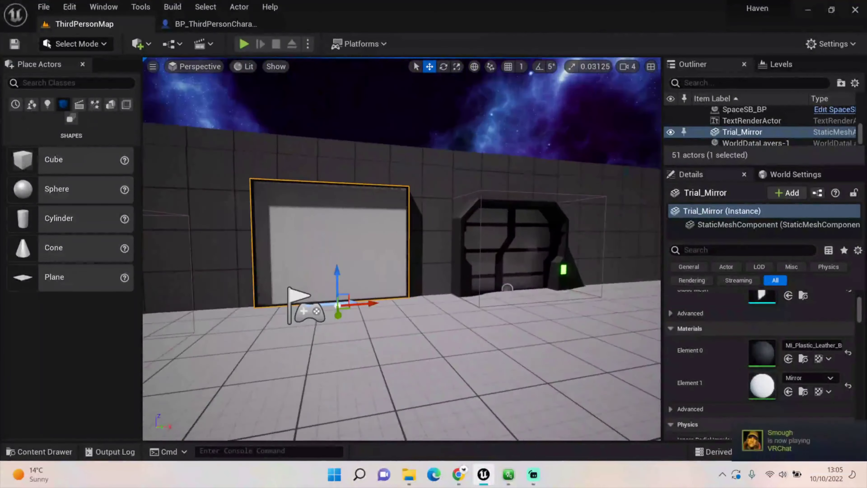
{"action": "right_click_drag", "start_coordinate": [472, 241], "coordinate": [394, 246]}
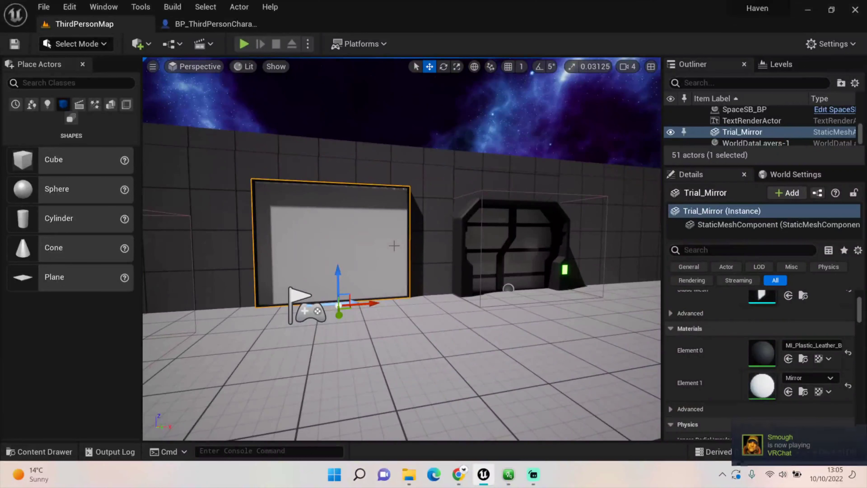
{"action": "right_click_drag", "start_coordinate": [447, 265], "coordinate": [441, 246]}
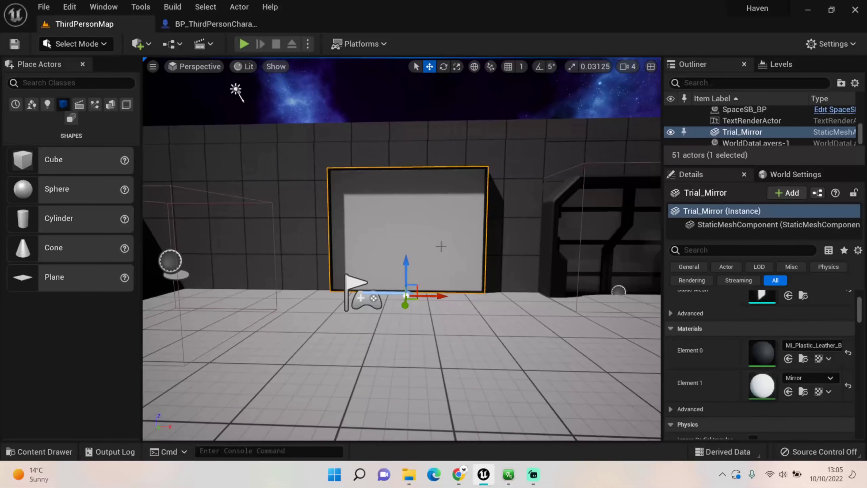
{"action": "mouse_move", "coordinate": [441, 247]}
{"action": "right_mouse_down"}
{"action": "mouse_move", "coordinate": [424, 215]}
{"action": "mouse_move", "coordinate": [453, 246]}
{"action": "mouse_move", "coordinate": [532, 241]}
{"action": "mouse_move", "coordinate": [434, 239]}
{"action": "mouse_move", "coordinate": [444, 239]}
{"action": "right_mouse_up"}
{"action": "key", "text": "w"}
{"action": "key", "text": "s"}
{"action": "key", "text": "w"}
{"action": "key", "text": "s"}
{"action": "key", "text": "w"}
{"action": "left_click_drag", "start_coordinate": [439, 234], "coordinate": [439, 235]}
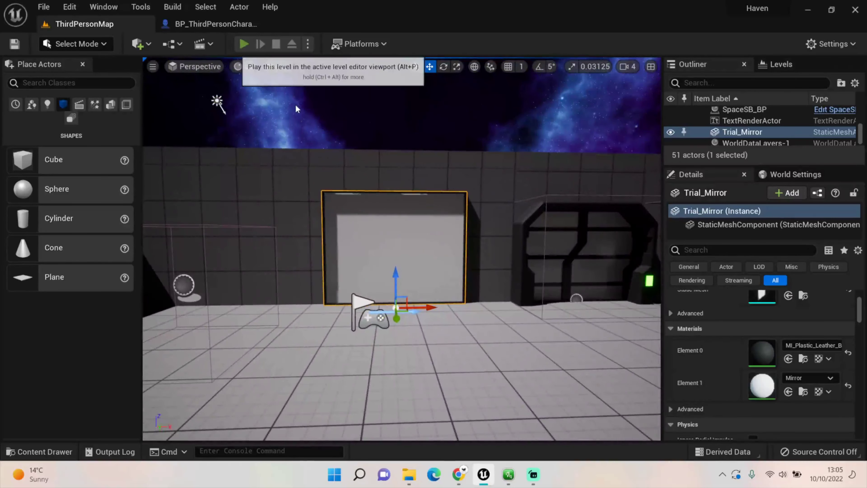
Play the level in the viewport, equip the rifle and switch to the third-person view
{"action": "left_click", "coordinate": [239, 44]}
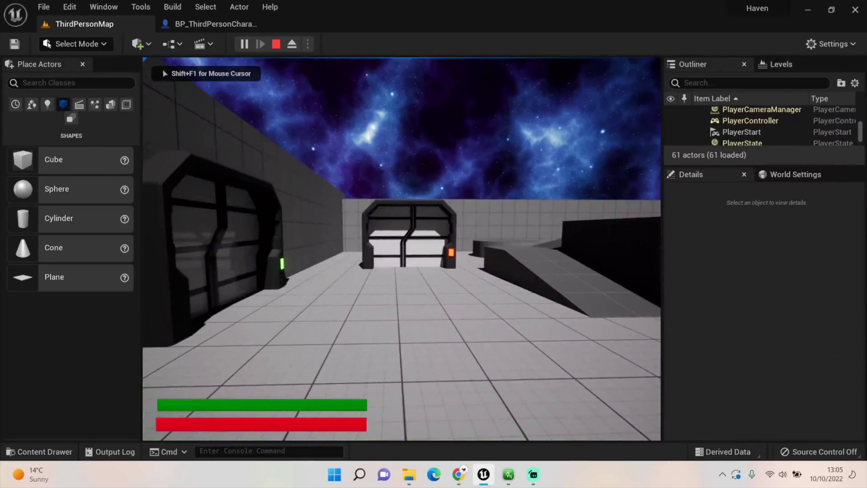
{"action": "key", "text": "w"}
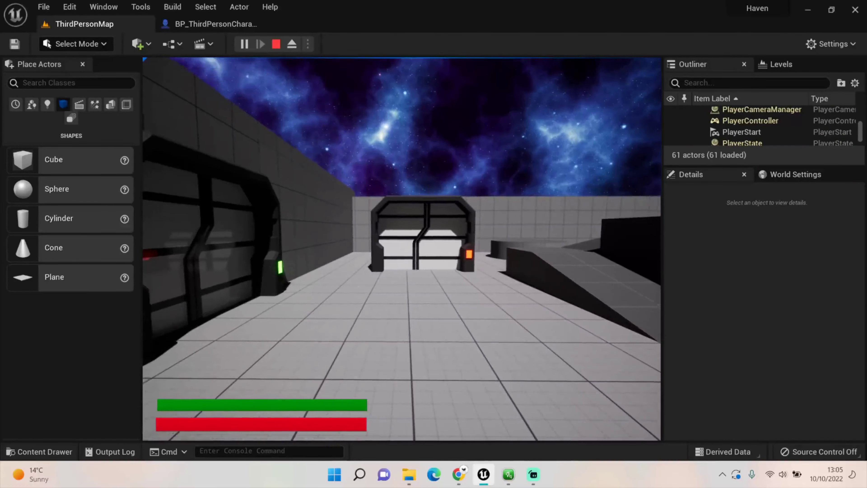
{"action": "key", "text": "1"}
{"action": "key", "text": "v"}
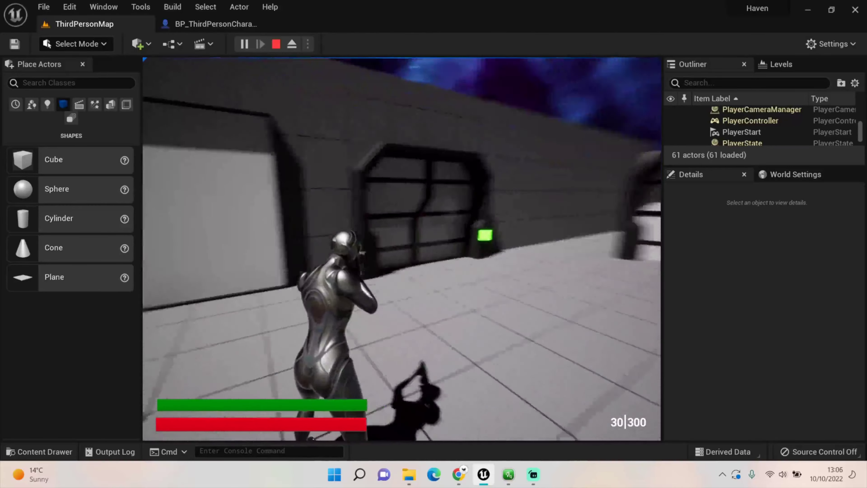
Test-fire the rifle toward the mirror and other parts of the level, and end the play session
{"action": "left_click", "coordinate": [402, 249]}
{"action": "left_click", "coordinate": [402, 249]}
{"action": "left_click", "coordinate": [402, 249]}
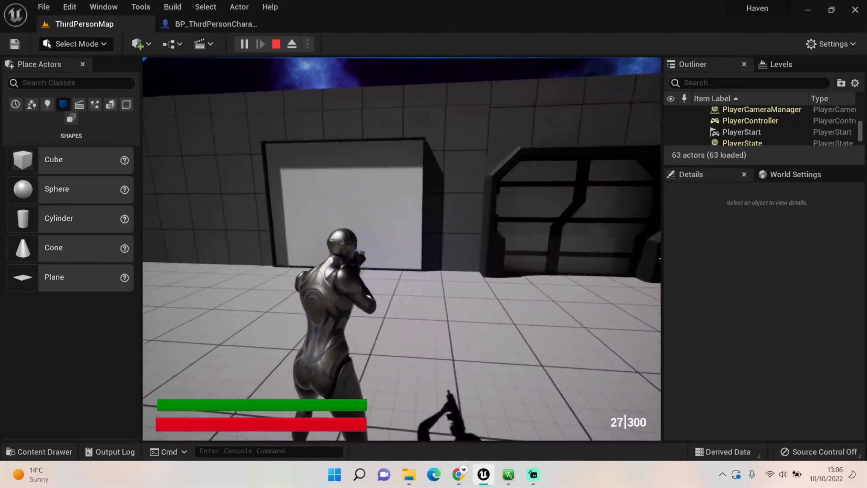
{"action": "left_click", "coordinate": [402, 249]}
{"action": "left_click", "coordinate": [402, 249]}
{"action": "left_click", "coordinate": [402, 249]}
{"action": "left_click", "coordinate": [402, 249]}
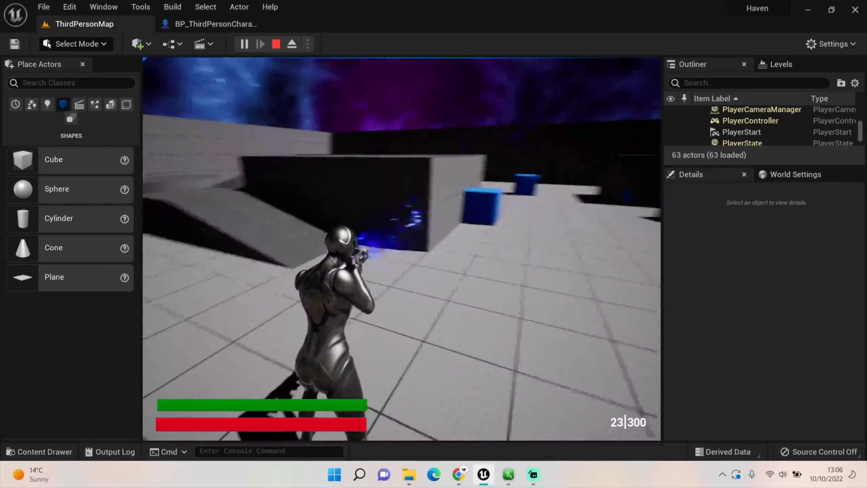
{"action": "left_click", "coordinate": [402, 249]}
{"action": "left_click", "coordinate": [402, 249]}
{"action": "left_click", "coordinate": [402, 249]}
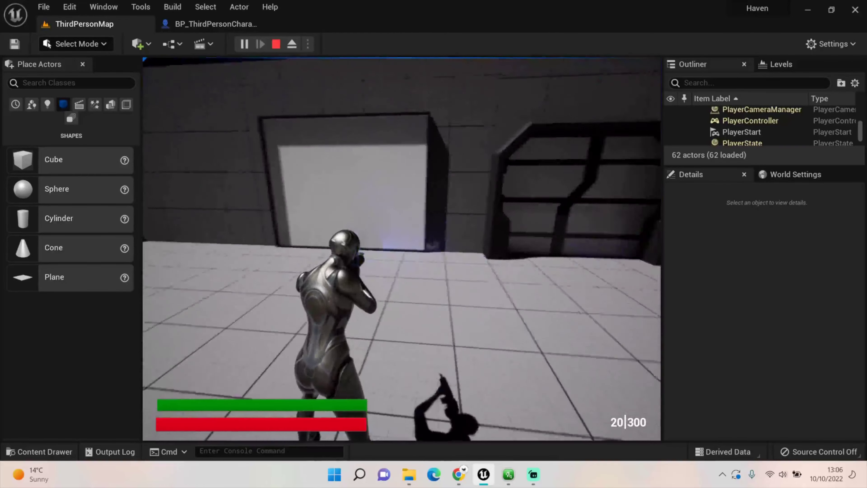
{"action": "left_click", "coordinate": [401, 248]}
{"action": "key", "text": "Escape"}
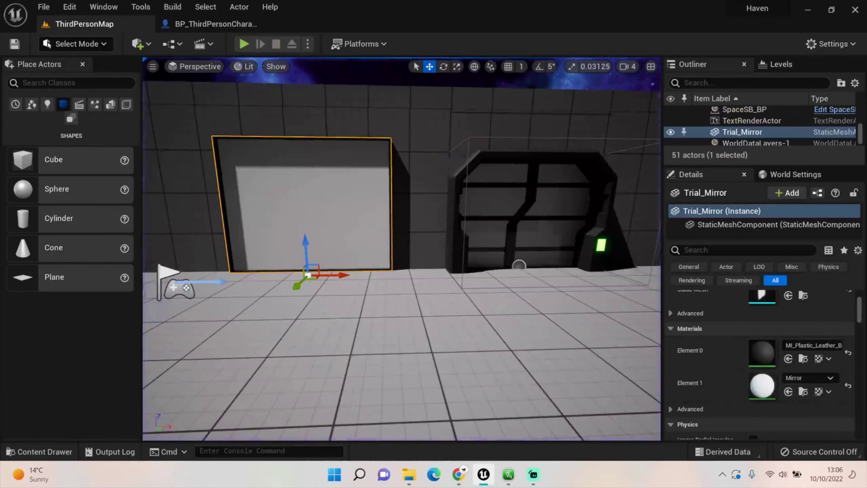
In the BP_ThirdPersonCharacter event graph, find the Spawn Emitter Attached node that creates the rifle's muzzle flash
{"action": "left_click", "coordinate": [40, 452]}
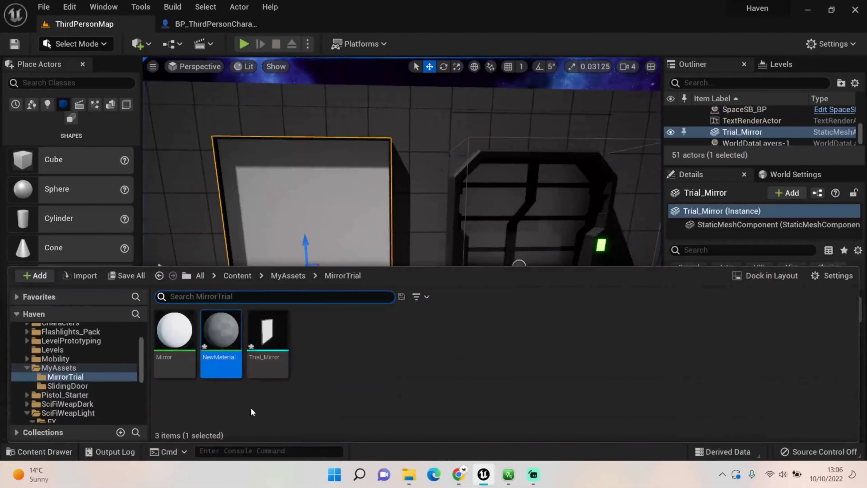
{"action": "left_click", "coordinate": [237, 275]}
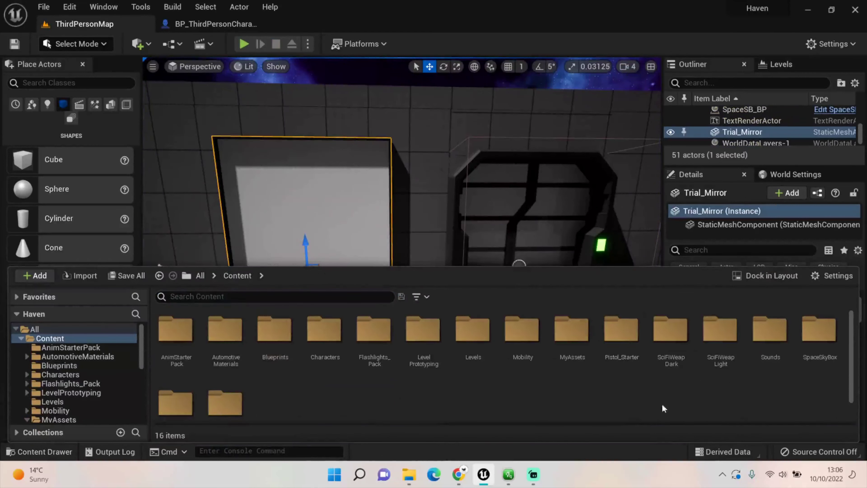
{"action": "left_click", "coordinate": [215, 24]}
{"action": "scroll", "coordinate": [527, 222], "scroll_direction": "up", "scroll_amount": 2}
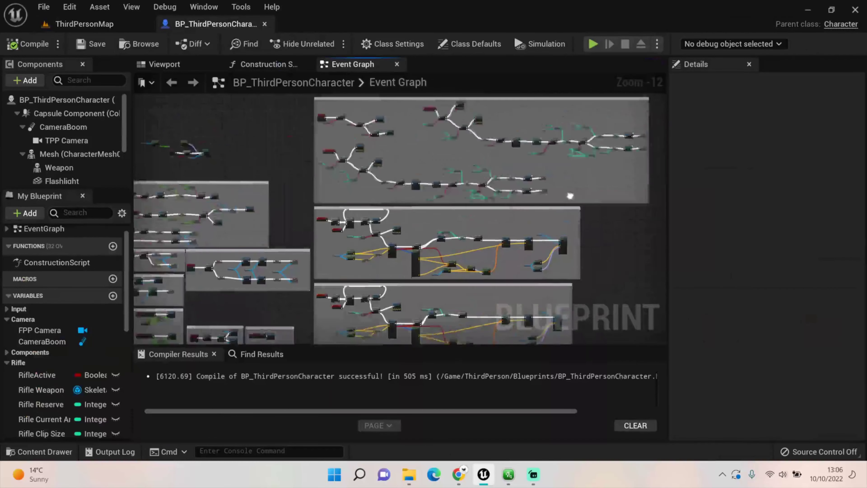
{"action": "scroll", "coordinate": [490, 250], "scroll_direction": "up", "scroll_amount": 10}
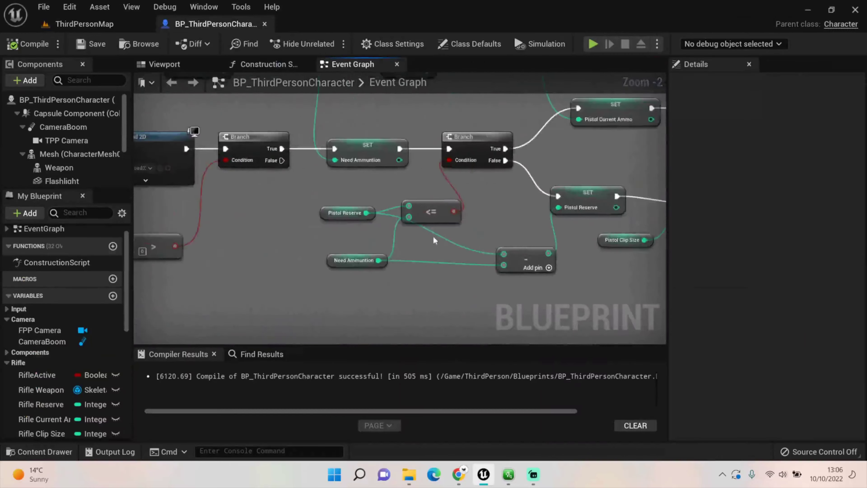
{"action": "scroll", "coordinate": [433, 236], "scroll_direction": "down", "scroll_amount": 3}
{"action": "right_click_drag", "start_coordinate": [472, 218], "coordinate": [483, 121]}
{"action": "right_click_drag", "start_coordinate": [492, 296], "coordinate": [397, 144]}
{"action": "right_click_drag", "start_coordinate": [531, 215], "coordinate": [442, 132]}
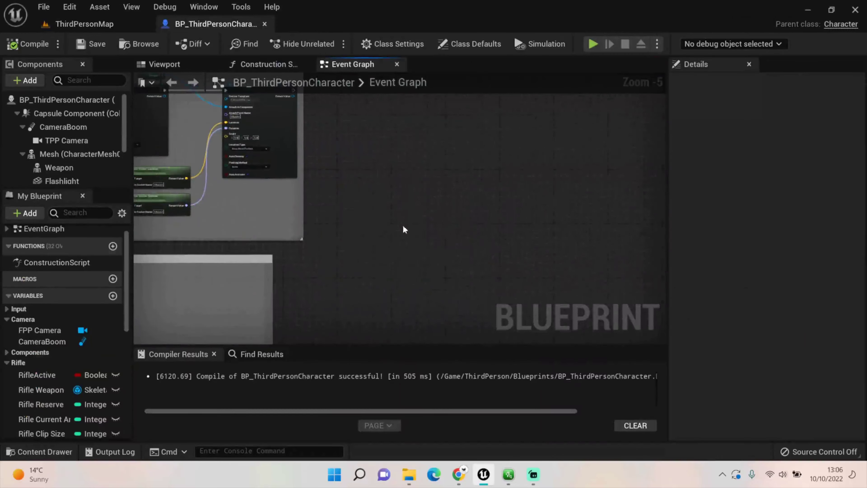
{"action": "right_click_drag", "start_coordinate": [317, 142], "coordinate": [510, 261]}
{"action": "scroll", "coordinate": [510, 263], "scroll_direction": "up", "scroll_amount": 4}
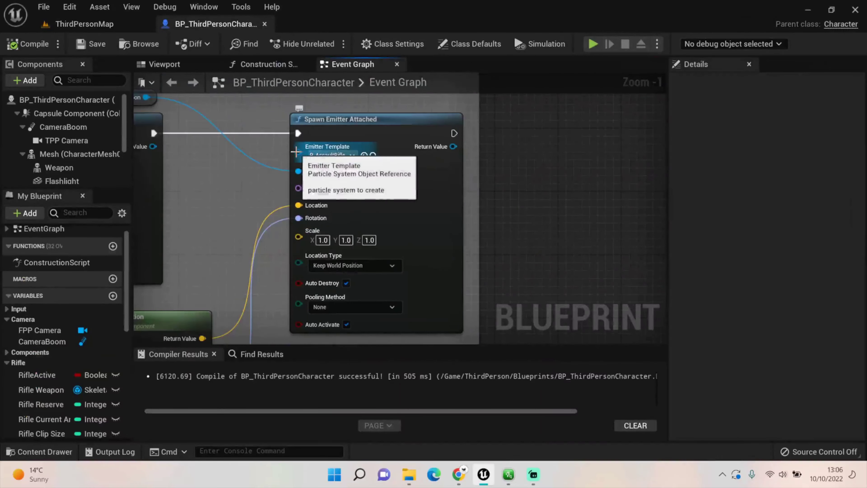
Locate the node's emitter template in the project content and open P_AssaultRifle_MuzzleFlash_Light for editing
{"action": "left_click", "coordinate": [373, 156]}
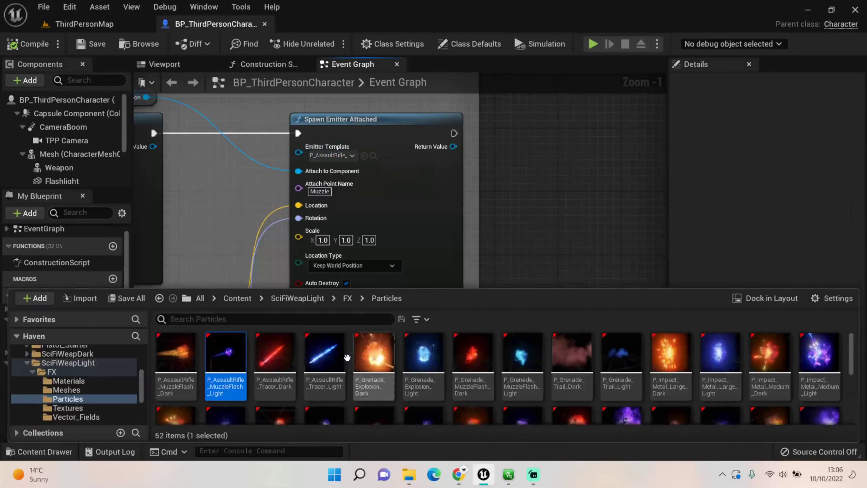
{"action": "mouse_move", "coordinate": [220, 355]}
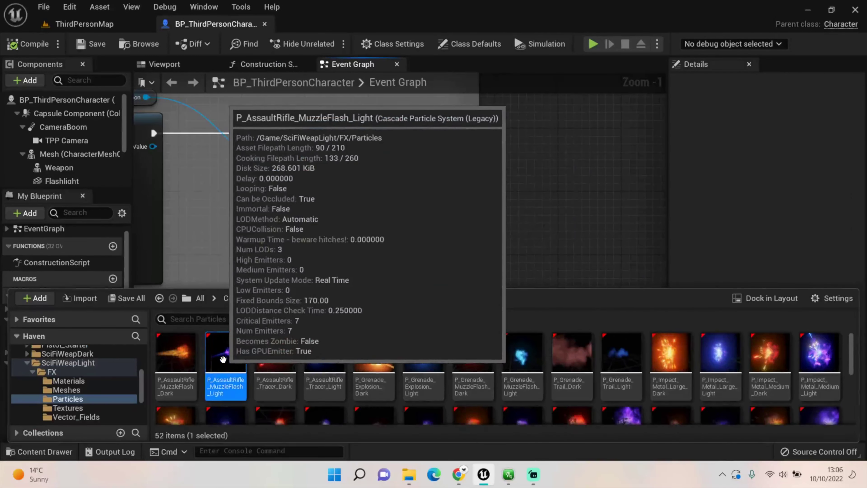
{"action": "double_click", "coordinate": [223, 359]}
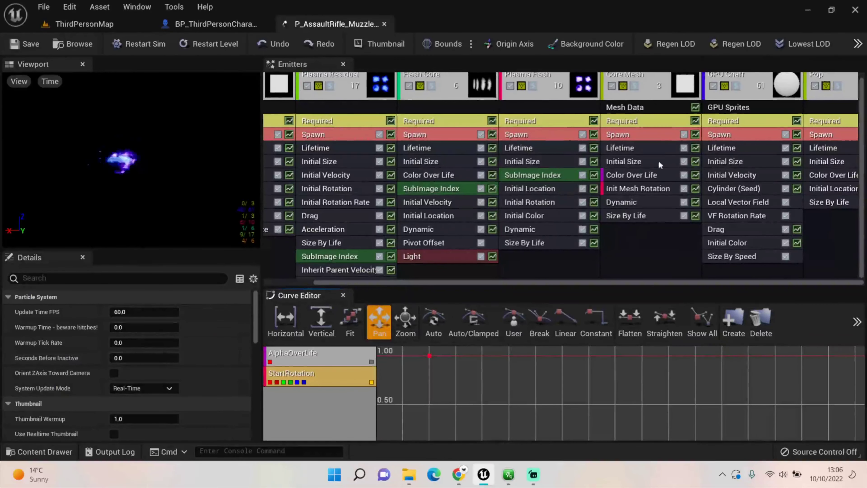
Enable Inherit Parent on the Core Mesh emitter's Init Mesh Rotation module and save the particle system
{"action": "left_click", "coordinate": [648, 189]}
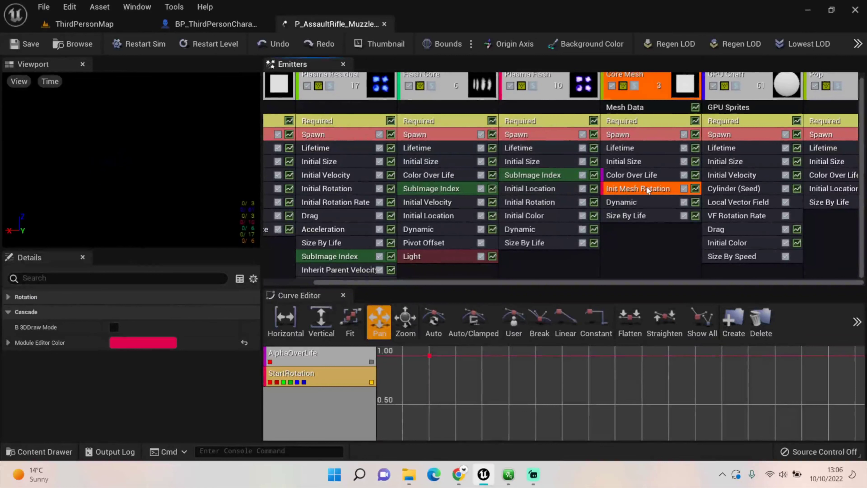
{"action": "left_click", "coordinate": [64, 278]}
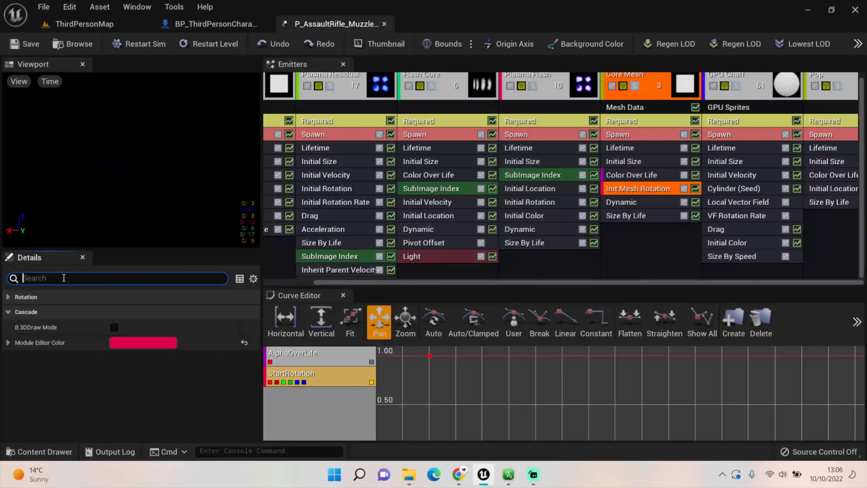
{"action": "type", "text": "In"}
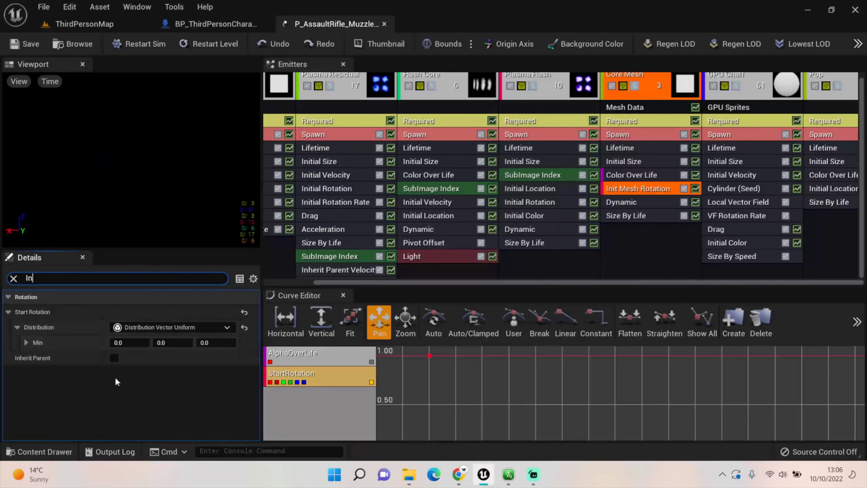
{"action": "left_click", "coordinate": [114, 358]}
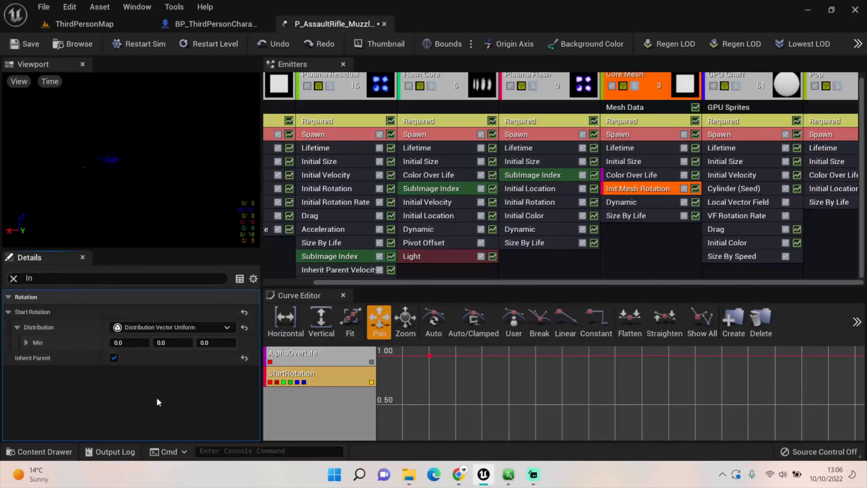
{"action": "left_click", "coordinate": [27, 48]}
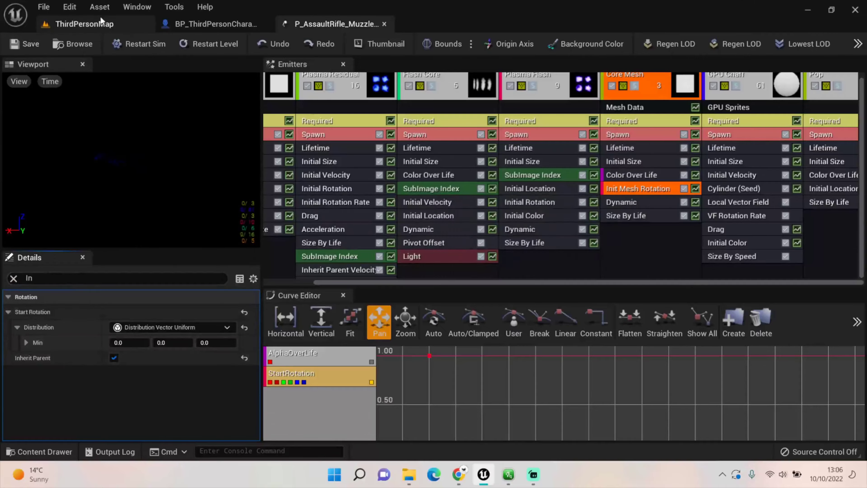
Return to ThirdPersonMap, play the level and fire the rifle in first-person view
{"action": "left_click", "coordinate": [100, 20]}
{"action": "left_click", "coordinate": [244, 44]}
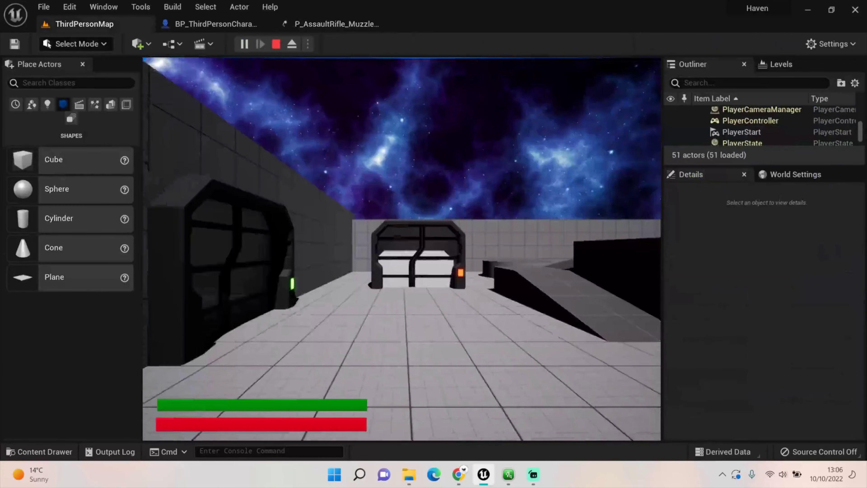
{"action": "left_click", "coordinate": [401, 250]}
{"action": "left_click", "coordinate": [401, 249]}
{"action": "left_click", "coordinate": [402, 250]}
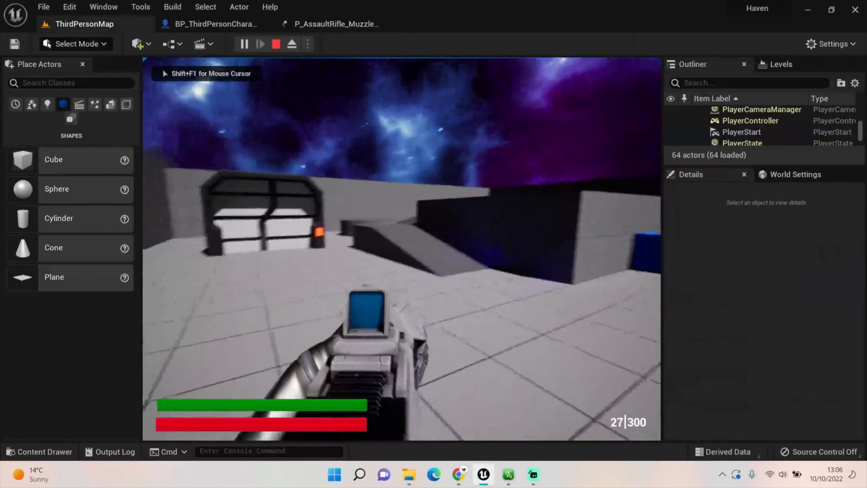
Check the muzzle flash by firing the rifle in third-person view, reload it and end the play session
{"action": "left_click", "coordinate": [401, 249]}
{"action": "left_click", "coordinate": [401, 250]}
{"action": "left_click", "coordinate": [402, 248]}
{"action": "left_click", "coordinate": [402, 249]}
{"action": "left_click", "coordinate": [402, 249]}
{"action": "left_click", "coordinate": [402, 249]}
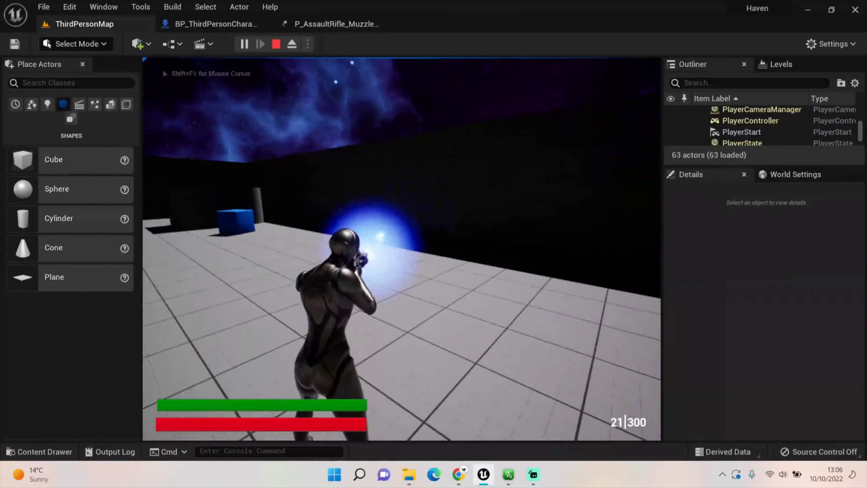
{"action": "left_click", "coordinate": [401, 248]}
{"action": "left_click", "coordinate": [401, 249]}
{"action": "left_click", "coordinate": [402, 249]}
{"action": "left_click", "coordinate": [401, 248]}
{"action": "key", "text": "r"}
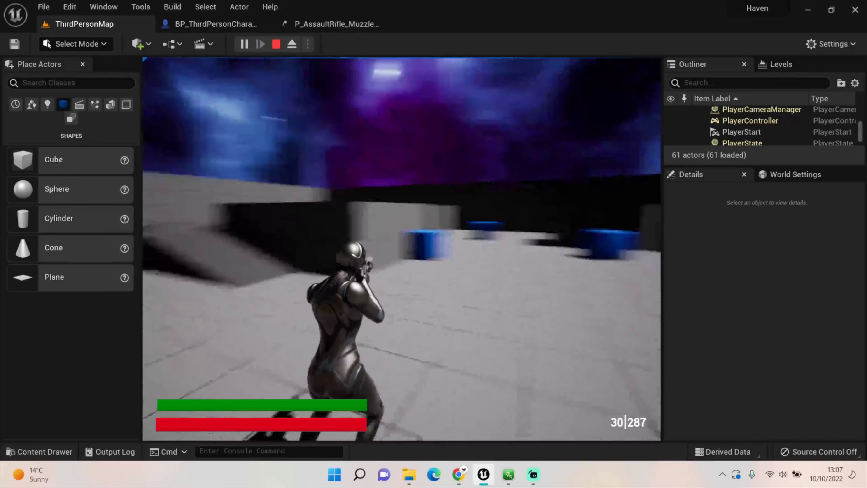
{"action": "key", "text": "Escape"}
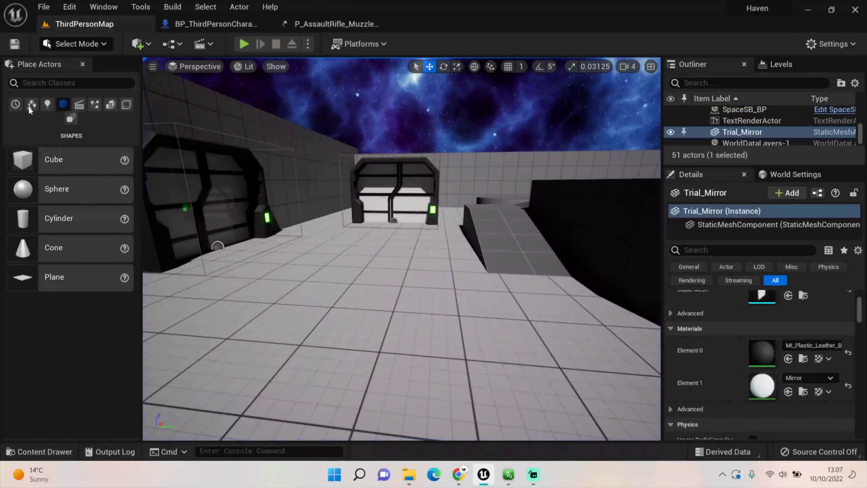
In the project settings, search for "reflec" and enable Support global clip plane for Planar Reflections
{"action": "left_click", "coordinate": [70, 7]}
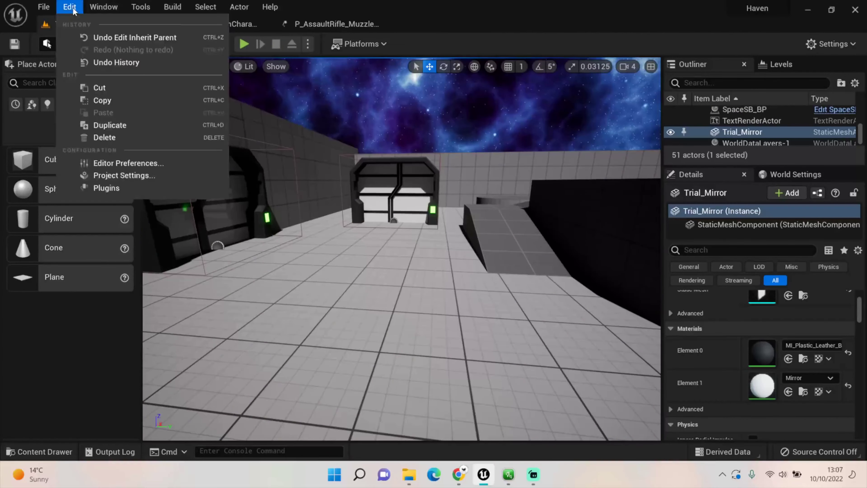
{"action": "left_click", "coordinate": [44, 8]}
{"action": "left_click", "coordinate": [123, 178]}
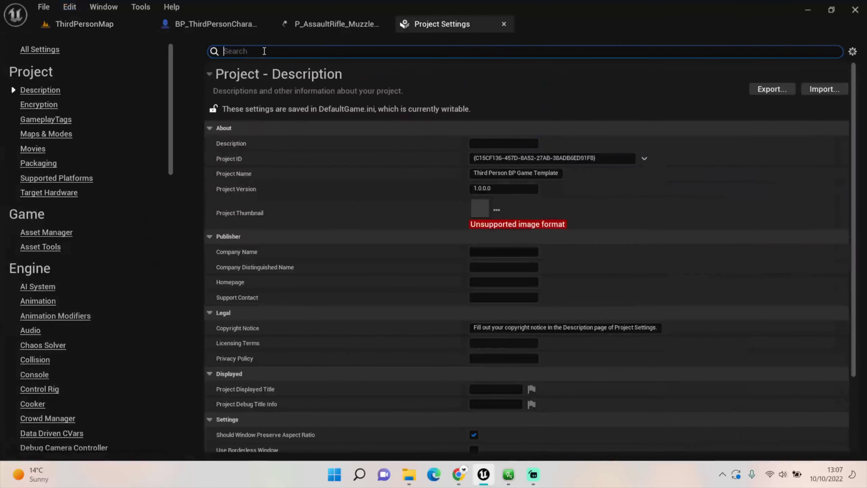
{"action": "type", "text": "reflec"}
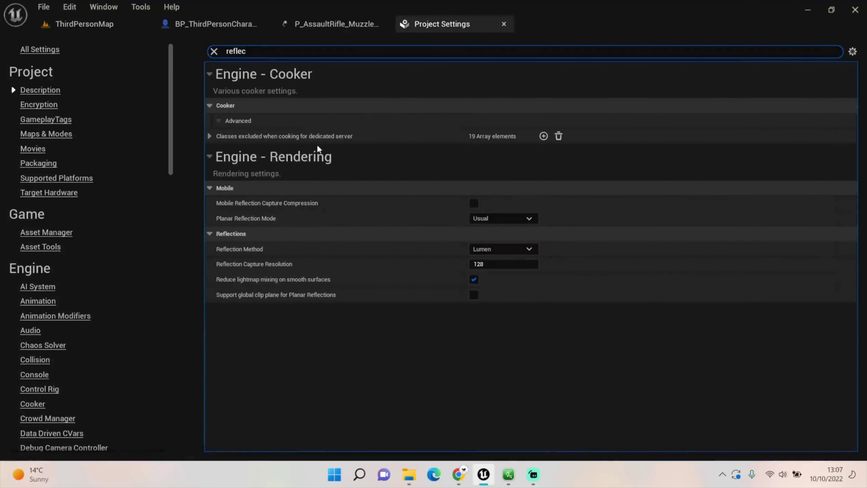
{"action": "mouse_move", "coordinate": [238, 296]}
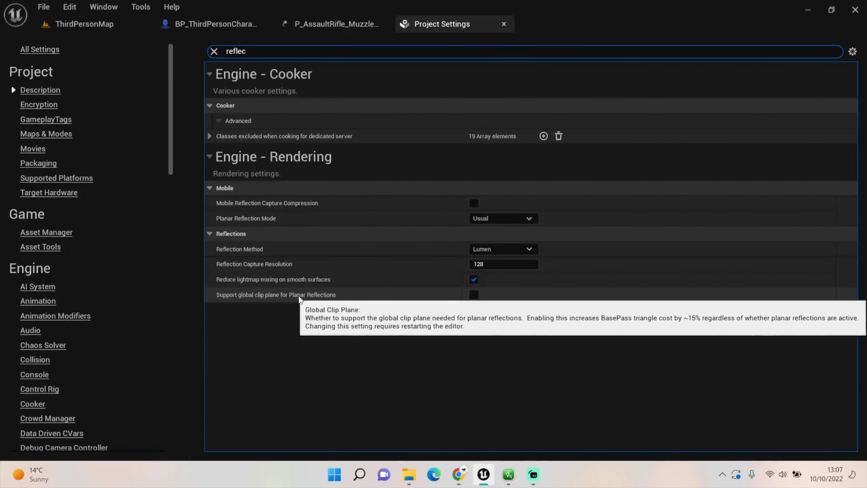
{"action": "left_click", "coordinate": [474, 294]}
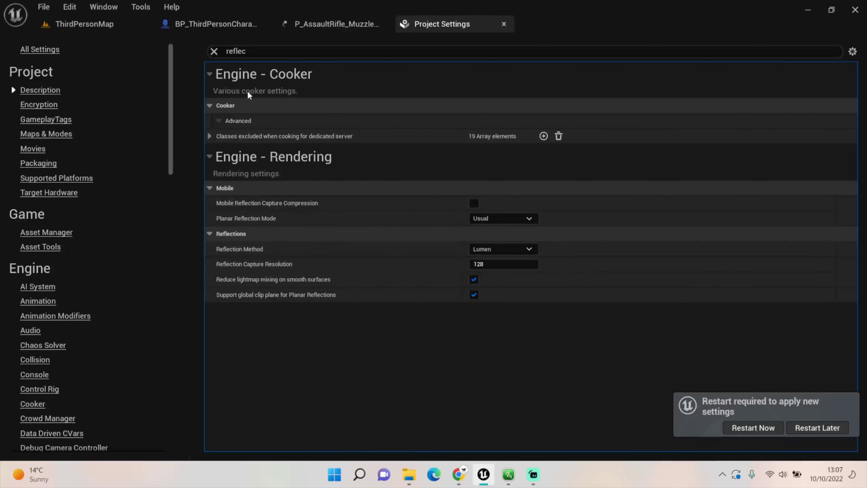
Search the project settings for "Motion", disable Motion Blur and restart the editor to apply the changed settings
{"action": "left_click", "coordinate": [269, 51]}
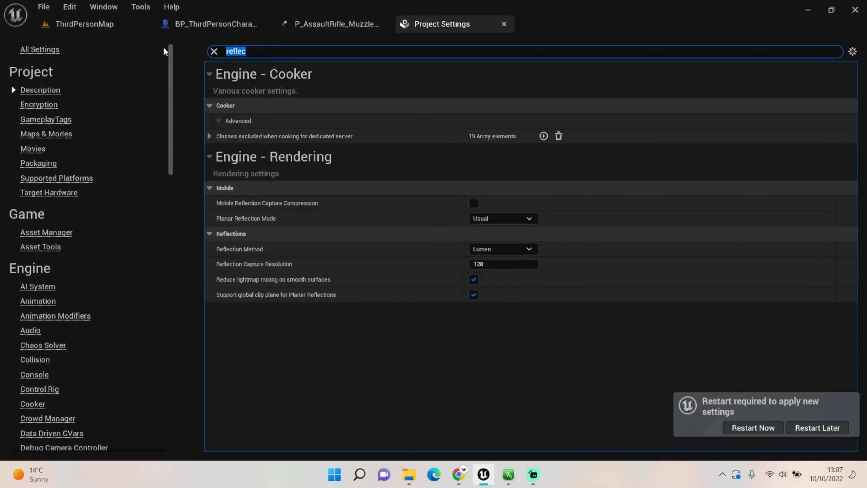
{"action": "type", "text": "Motion"}
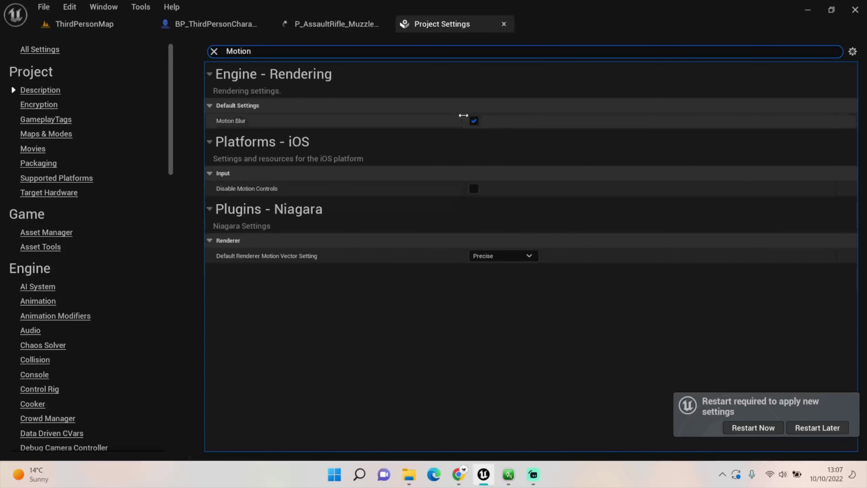
{"action": "left_click", "coordinate": [474, 121]}
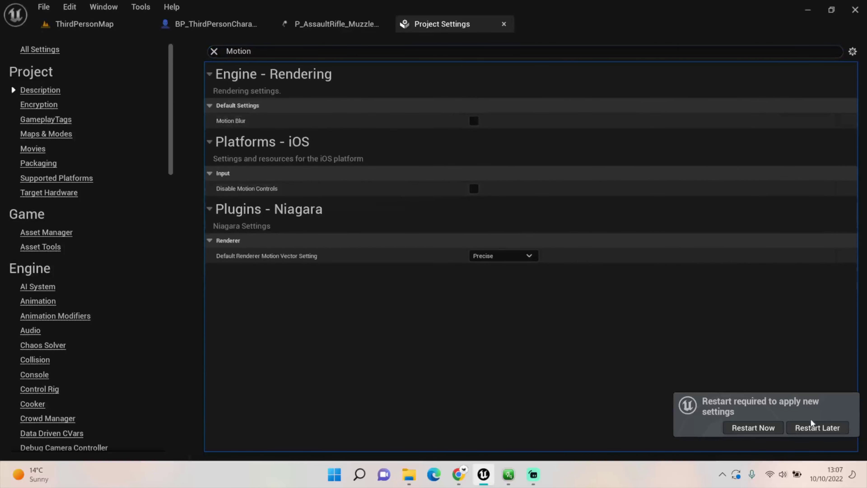
{"action": "left_click", "coordinate": [753, 428]}
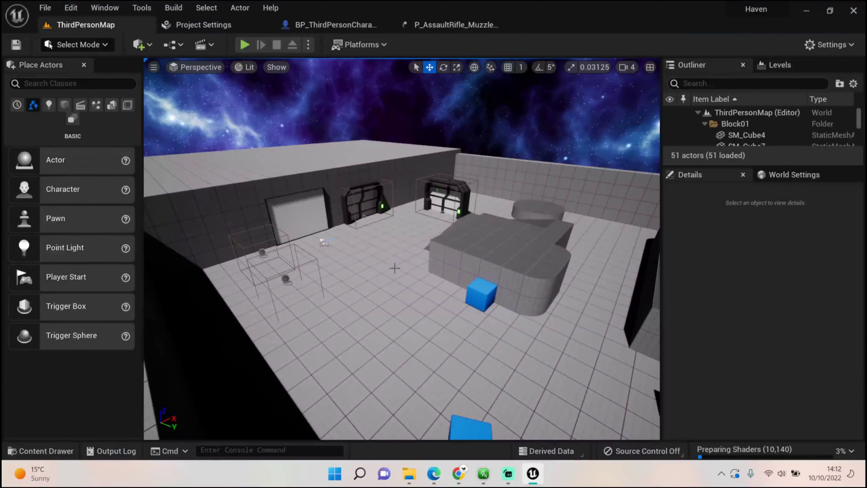
Create a new material named Mirror_Mat in the MirrorTrial folder and open it for editing
{"action": "key", "text": "w"}
{"action": "mouse_move", "coordinate": [383, 266]}
{"action": "right_mouse_down"}
{"action": "mouse_move", "coordinate": [348, 253]}
{"action": "mouse_move", "coordinate": [410, 243]}
{"action": "mouse_move", "coordinate": [363, 253]}
{"action": "mouse_move", "coordinate": [389, 246]}
{"action": "mouse_move", "coordinate": [384, 263]}
{"action": "right_mouse_up"}
{"action": "key", "text": "w"}
{"action": "key", "text": "s"}
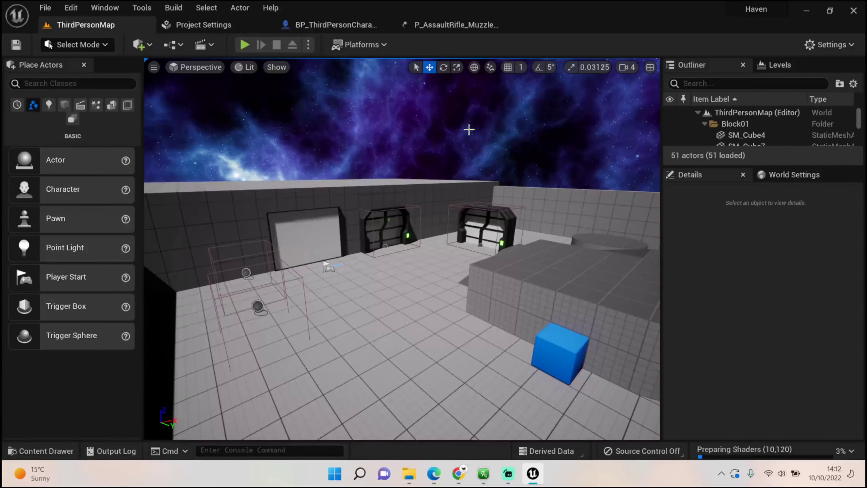
{"action": "left_click", "coordinate": [42, 450]}
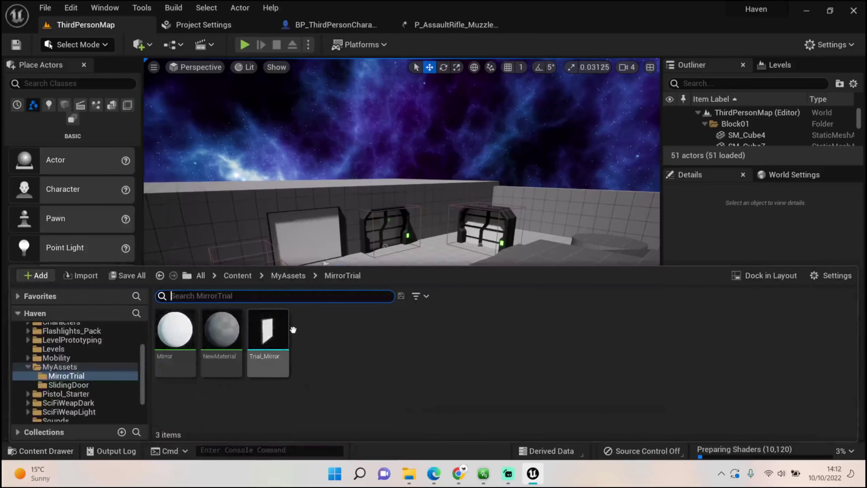
{"action": "right_click", "coordinate": [316, 333]}
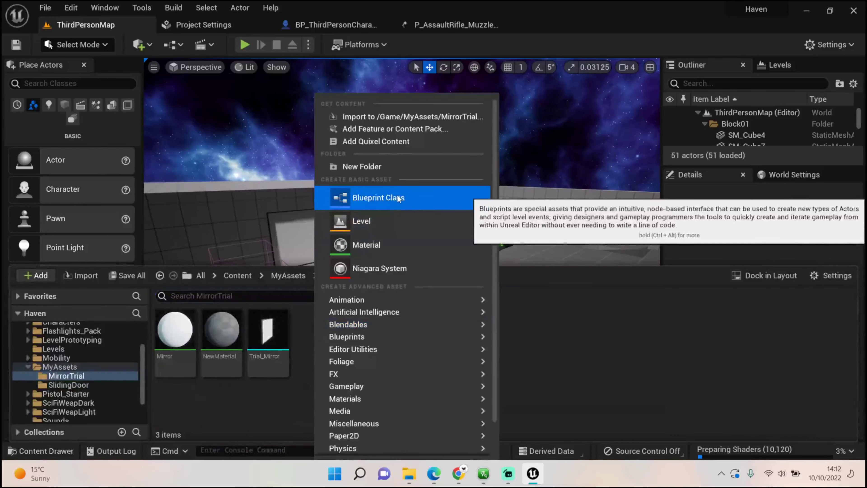
{"action": "left_click", "coordinate": [366, 245]}
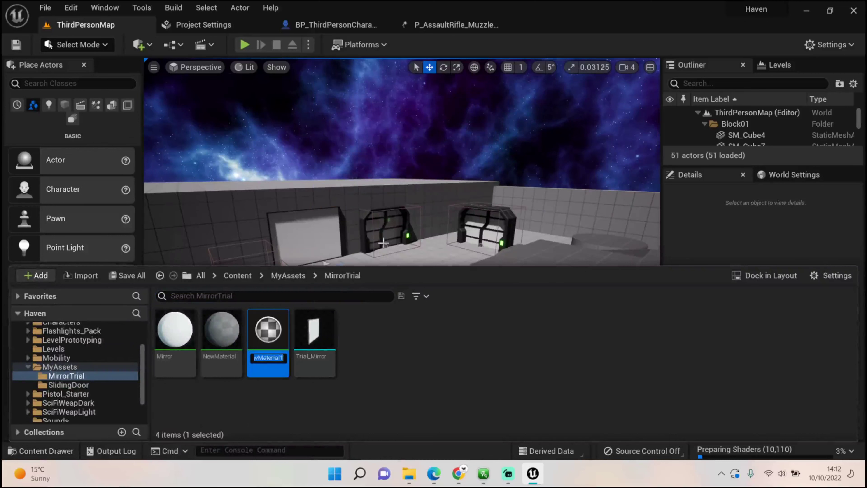
{"action": "type", "text": "irrMirror_"}
{"action": "key", "text": "Return"}
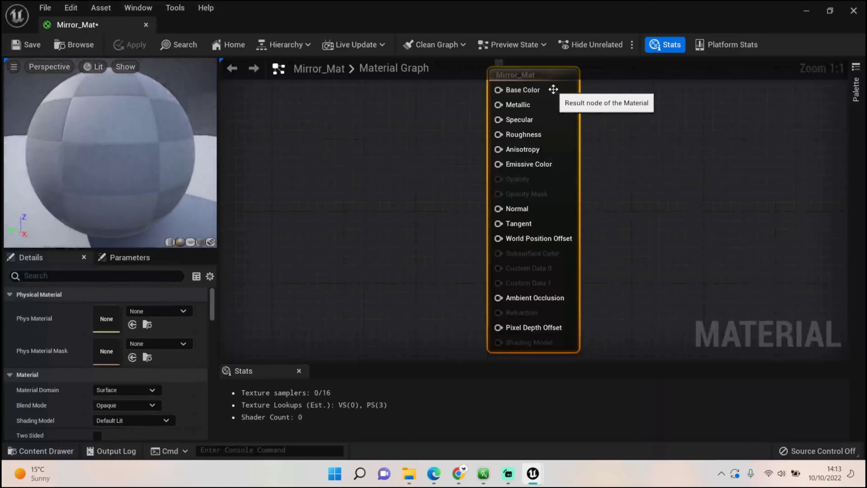
Enable High Quality Reflections and Planar Reflections in Mirror_Mat's Forward Shading settings
{"action": "scroll", "coordinate": [78, 362], "scroll_direction": "down", "scroll_amount": 5}
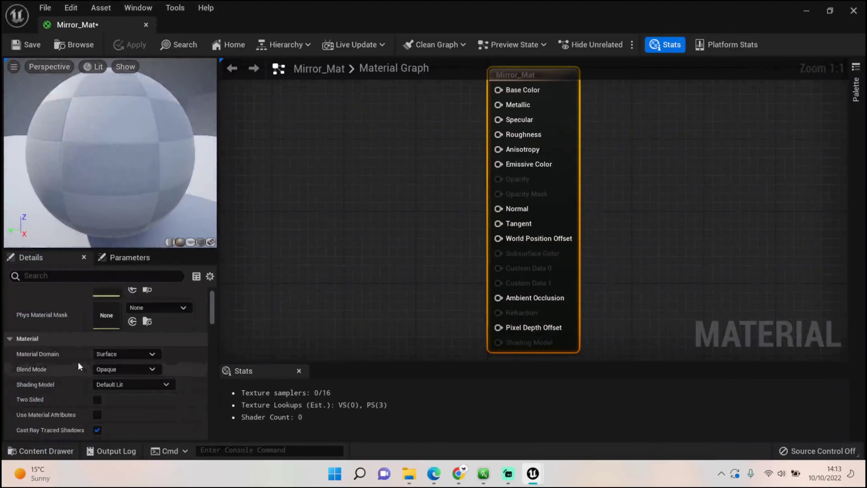
{"action": "scroll", "coordinate": [79, 364], "scroll_direction": "down", "scroll_amount": 6}
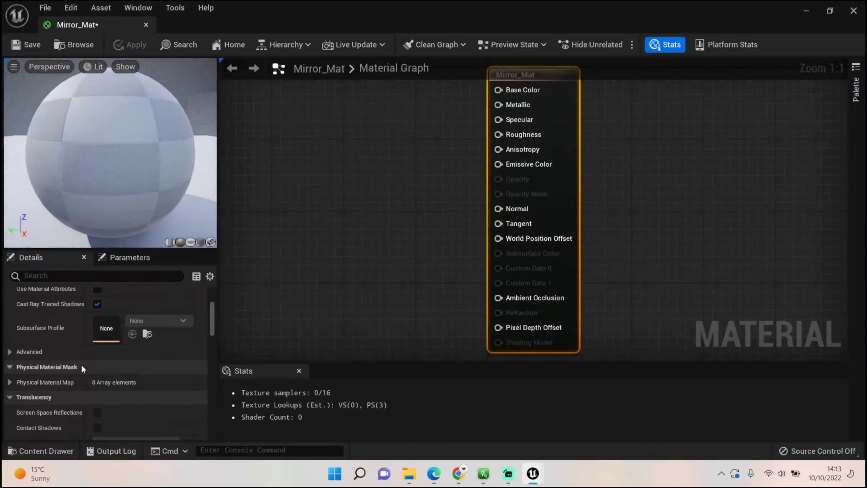
{"action": "scroll", "coordinate": [82, 366], "scroll_direction": "down", "scroll_amount": 8}
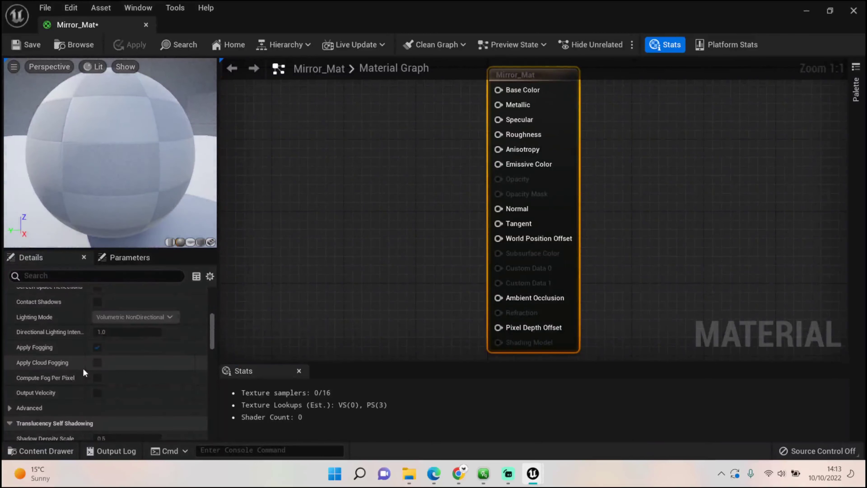
{"action": "scroll", "coordinate": [82, 368], "scroll_direction": "down", "scroll_amount": 5}
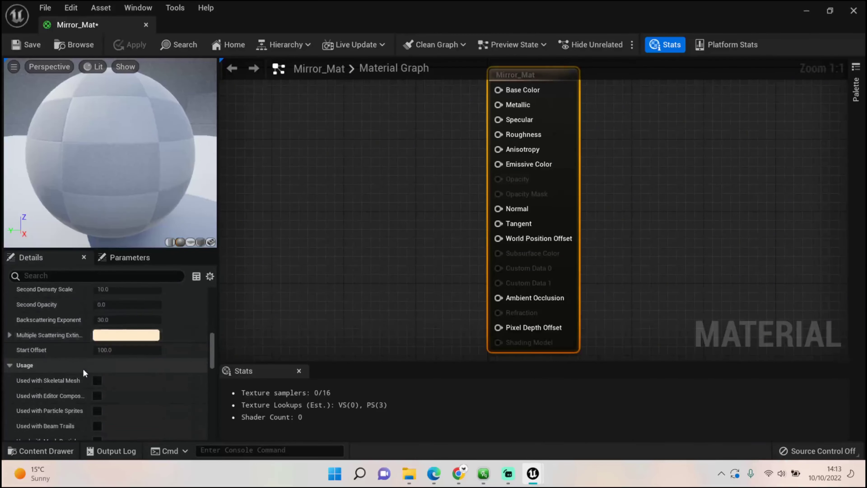
{"action": "scroll", "coordinate": [85, 370], "scroll_direction": "down", "scroll_amount": 10}
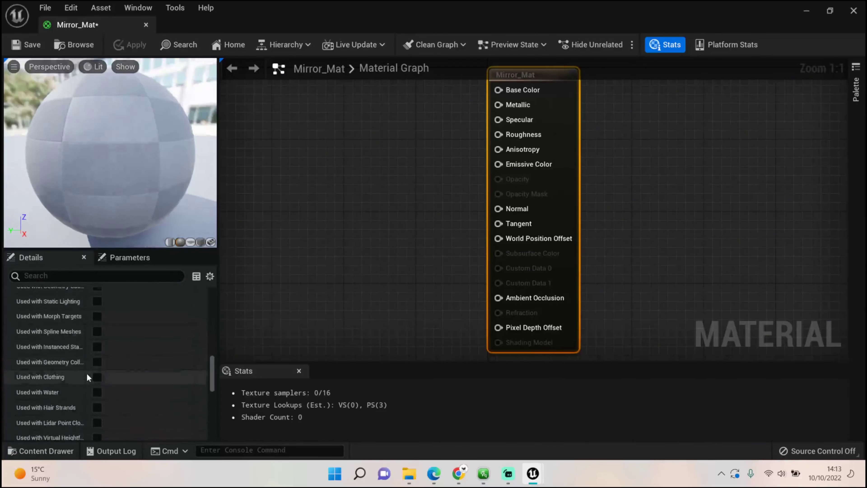
{"action": "scroll", "coordinate": [88, 376], "scroll_direction": "down", "scroll_amount": 10}
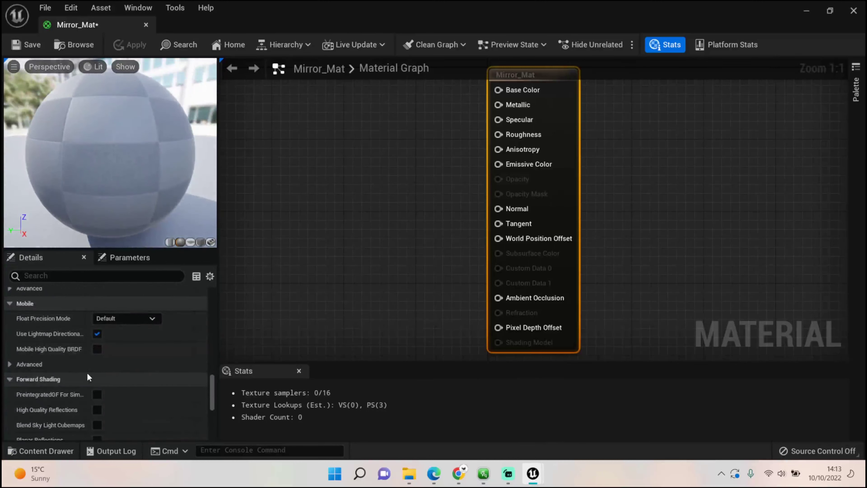
{"action": "scroll", "coordinate": [87, 373], "scroll_direction": "down", "scroll_amount": 5}
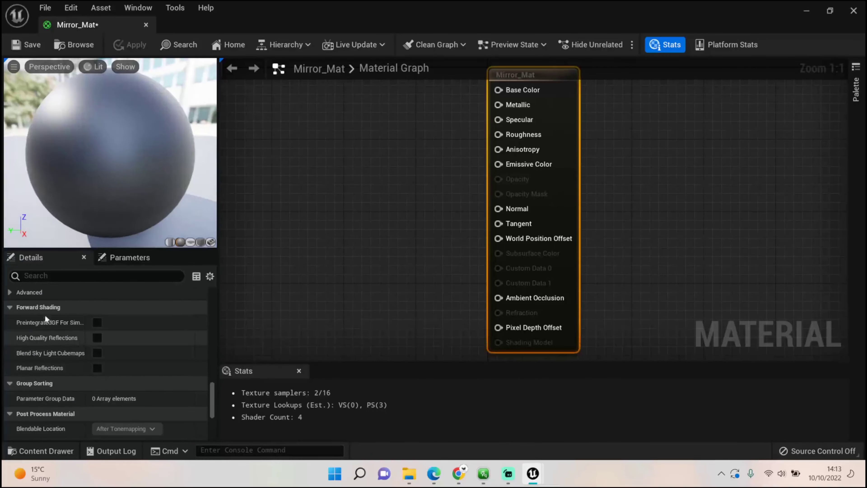
{"action": "left_click", "coordinate": [97, 338]}
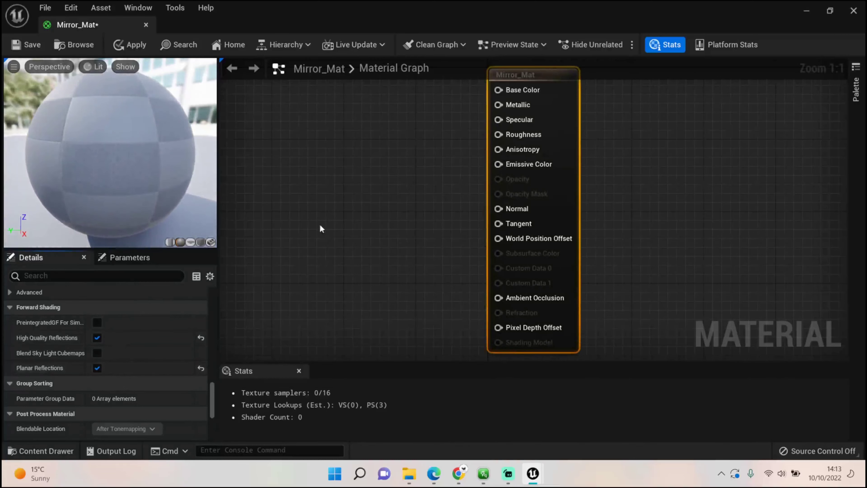
Add a Constant3Vector node to the material graph beside the Mirror_Mat result node
{"action": "right_click_drag", "start_coordinate": [331, 212], "coordinate": [307, 266]}
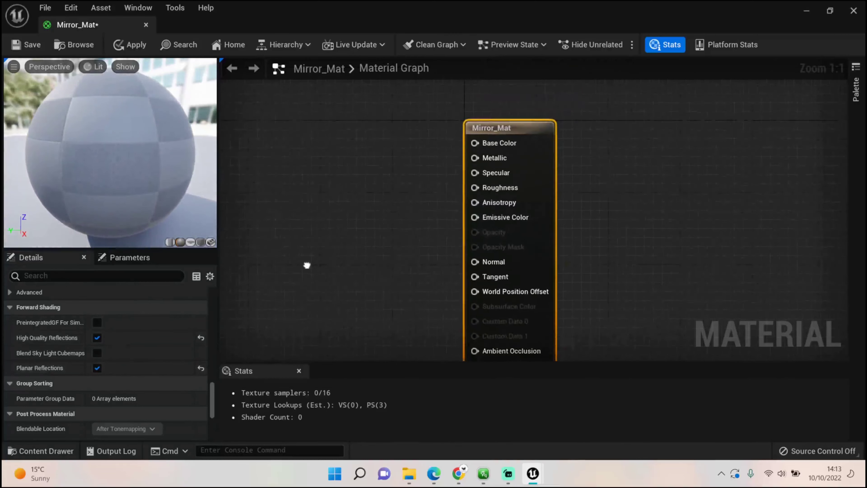
{"action": "right_click", "coordinate": [337, 138]}
{"action": "left_click", "coordinate": [320, 138]}
{"action": "left_click", "coordinate": [342, 137]}
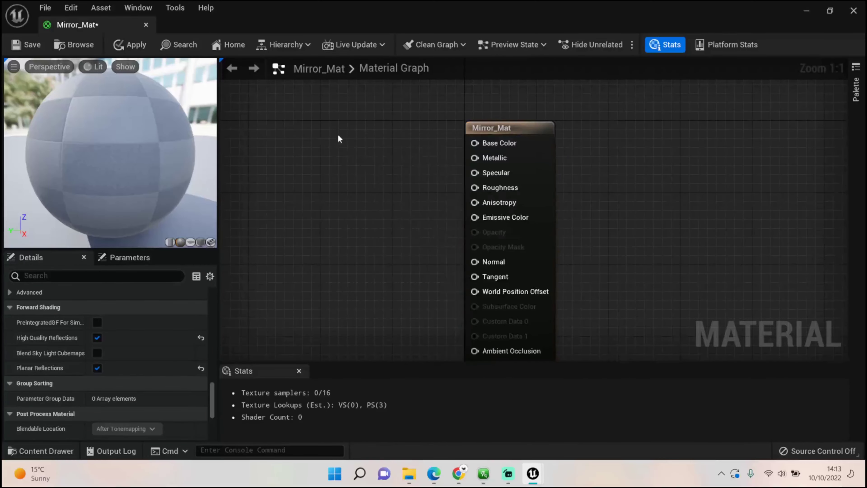
{"action": "left_click", "coordinate": [339, 138]}
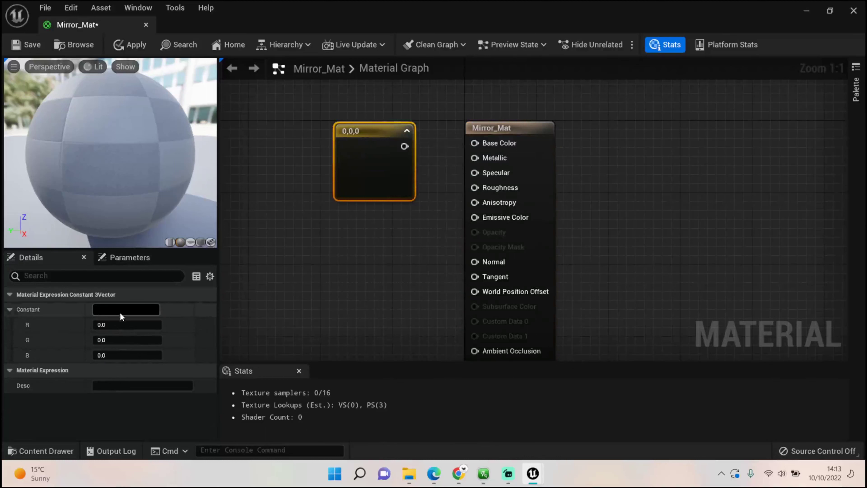
Set the vector's R, G and B to 1, connect it to Base Color and move the node slightly upward
{"action": "left_click", "coordinate": [120, 324]}
{"action": "type", "text": "1"}
{"action": "key", "text": "Tab"}
{"action": "type", "text": "1"}
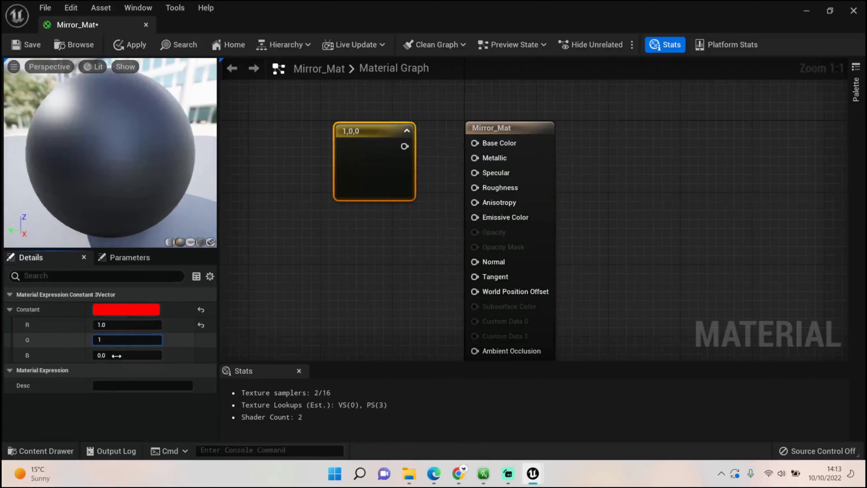
{"action": "key", "text": "Tab"}
{"action": "type", "text": "1"}
{"action": "left_click_drag", "start_coordinate": [405, 146], "coordinate": [479, 144]}
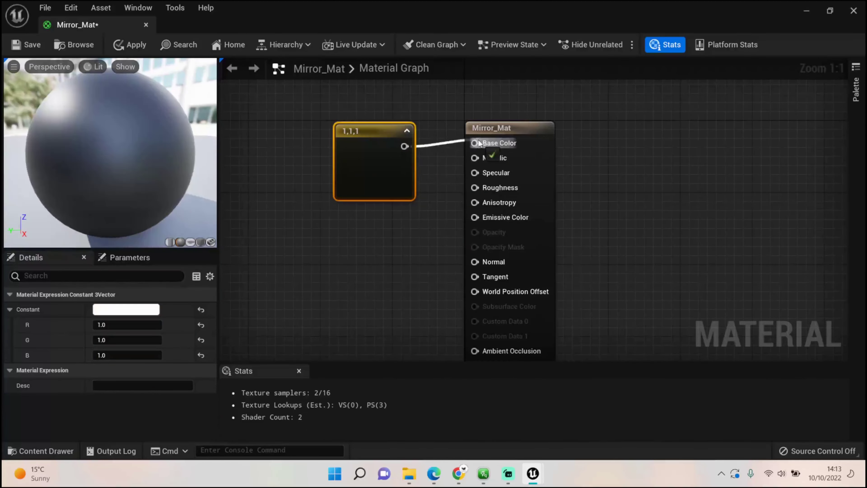
{"action": "left_click_drag", "start_coordinate": [363, 140], "coordinate": [366, 128]}
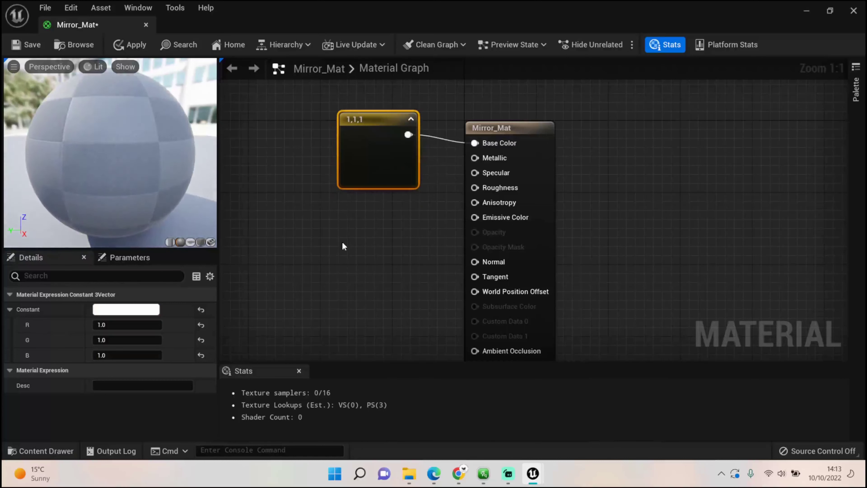
Add three Constant nodes below the white color node and set the upper two to 1
{"action": "left_click", "coordinate": [384, 213]}
{"action": "left_click", "coordinate": [379, 265]}
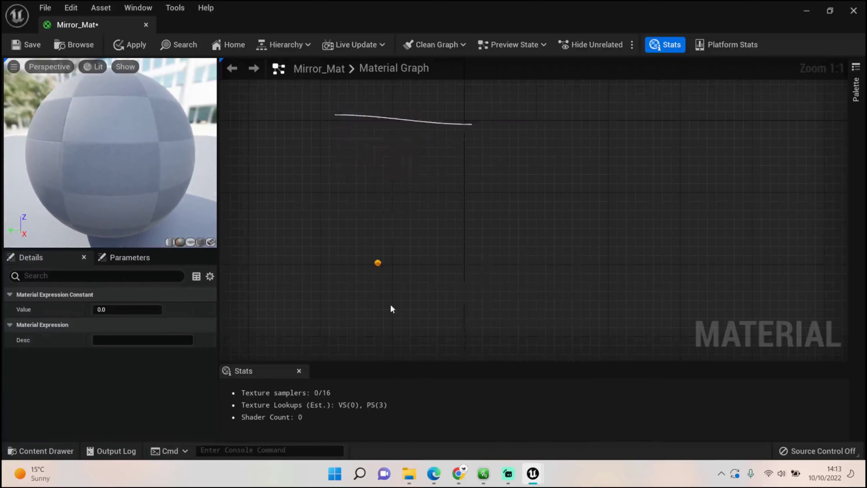
{"action": "left_click", "coordinate": [384, 320]}
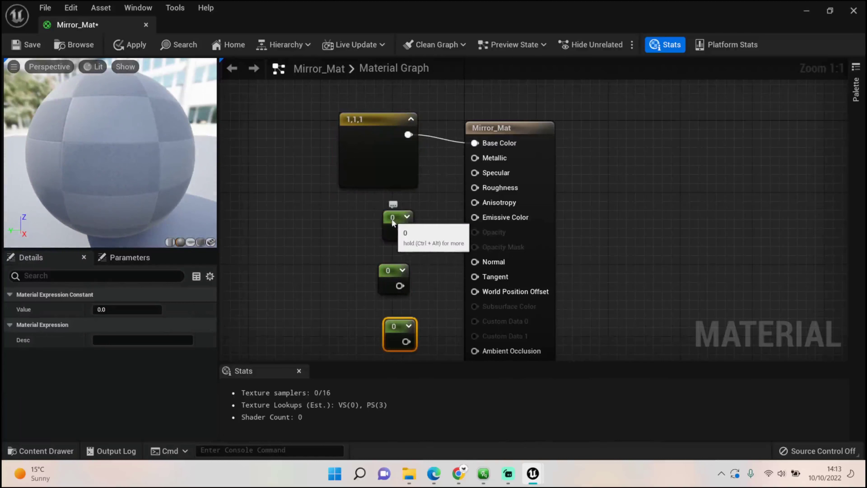
{"action": "left_click", "coordinate": [396, 226]}
{"action": "left_click", "coordinate": [150, 309]}
{"action": "type", "text": "1"}
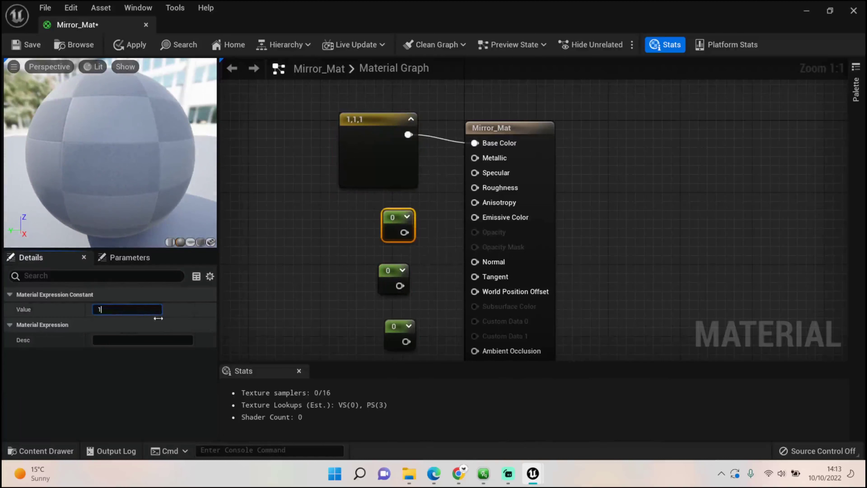
{"action": "left_click", "coordinate": [389, 278]}
{"action": "left_click", "coordinate": [104, 310]}
{"action": "type", "text": "1"}
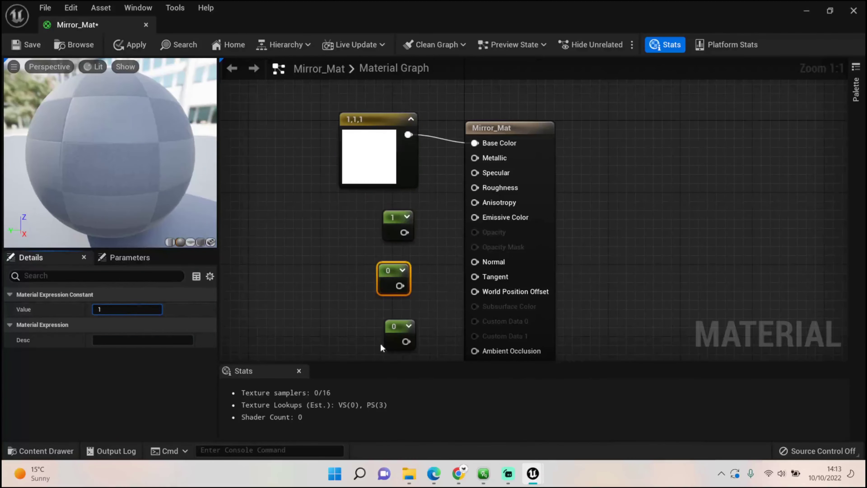
Connect the two 1 constants to Metallic and Specular and the 0 constant to Roughness, and align them under the color node
{"action": "left_click", "coordinate": [355, 234]}
{"action": "left_click_drag", "start_coordinate": [405, 233], "coordinate": [476, 159]}
{"action": "left_click_drag", "start_coordinate": [400, 285], "coordinate": [476, 173]}
{"action": "left_click_drag", "start_coordinate": [406, 341], "coordinate": [480, 188]}
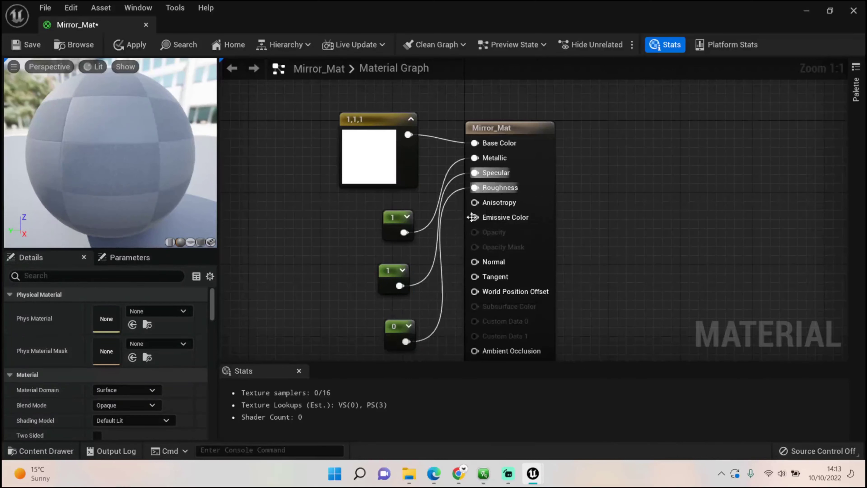
{"action": "left_click", "coordinate": [388, 215]}
{"action": "left_click_drag", "start_coordinate": [388, 215], "coordinate": [350, 208]}
{"action": "left_click_drag", "start_coordinate": [381, 273], "coordinate": [343, 256]}
{"action": "left_click_drag", "start_coordinate": [397, 324], "coordinate": [352, 287]}
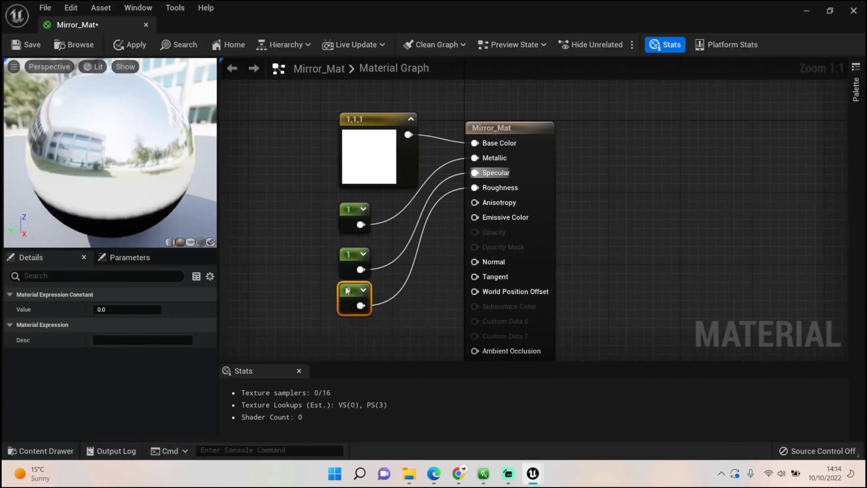
Inspect the reflective preview sphere, save Mirror_Mat and close its editor
{"action": "left_click_drag", "start_coordinate": [109, 141], "coordinate": [68, 142]}
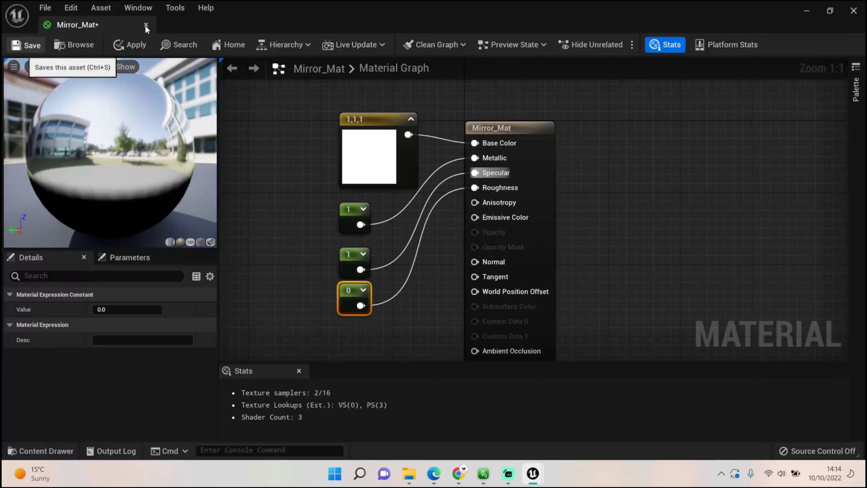
{"action": "left_click", "coordinate": [146, 26]}
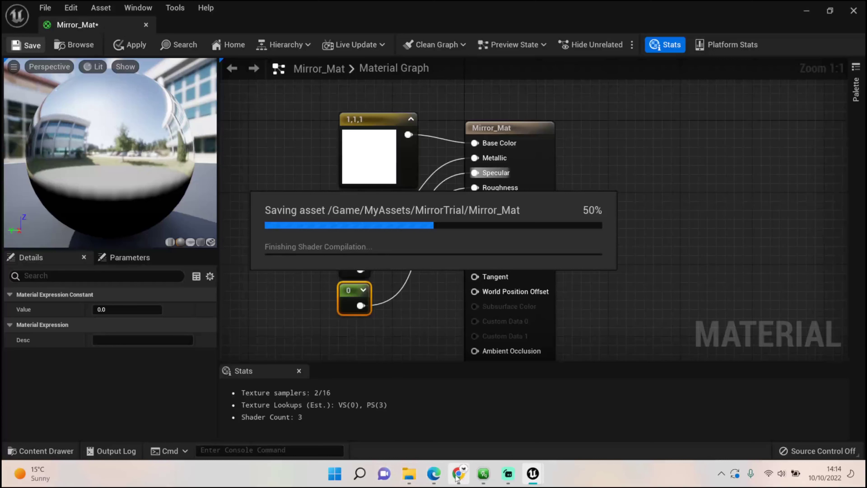
{"action": "mouse_move", "coordinate": [458, 476]}
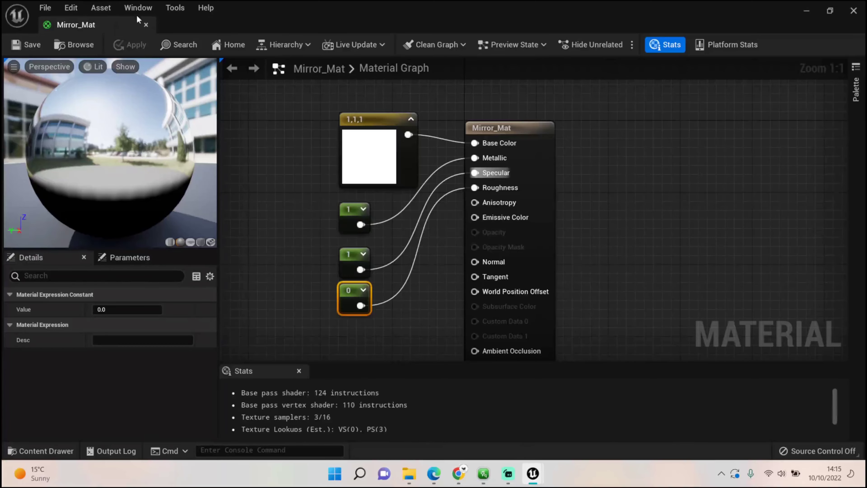
{"action": "left_click", "coordinate": [146, 24]}
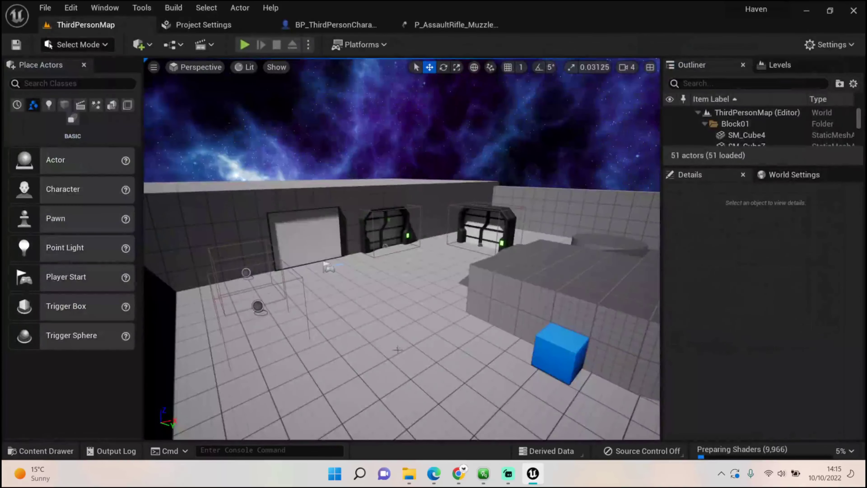
Assign the Mirror_Mat material from the MirrorTrial folder to the Element 1 material slot of Trial_Mirror
{"action": "right_click_drag", "start_coordinate": [398, 350], "coordinate": [397, 287]}
{"action": "key", "text": "w"}
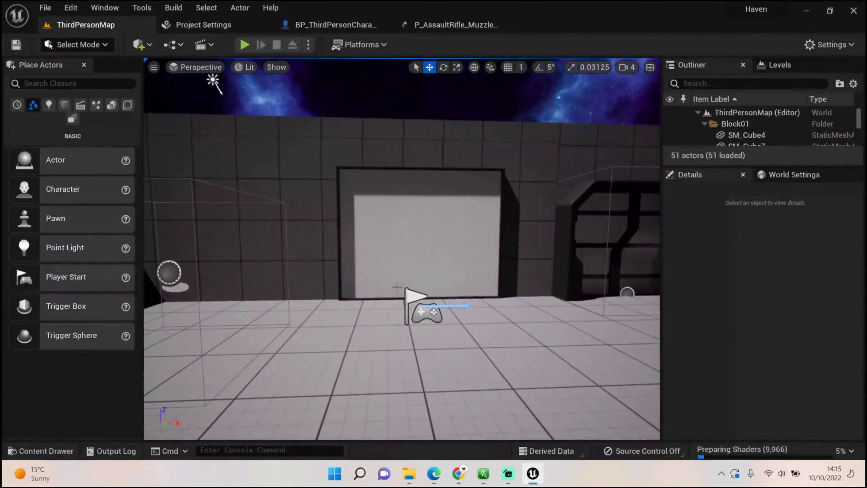
{"action": "left_click", "coordinate": [390, 224]}
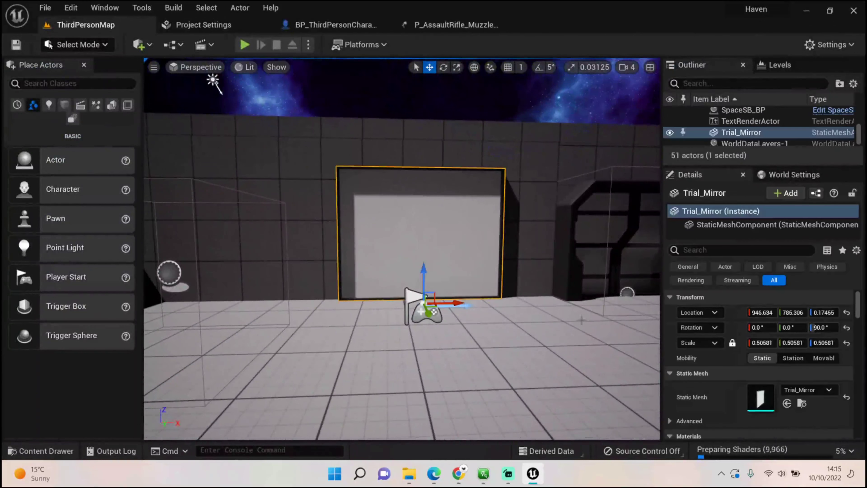
{"action": "scroll", "coordinate": [707, 415], "scroll_direction": "down", "scroll_amount": 5}
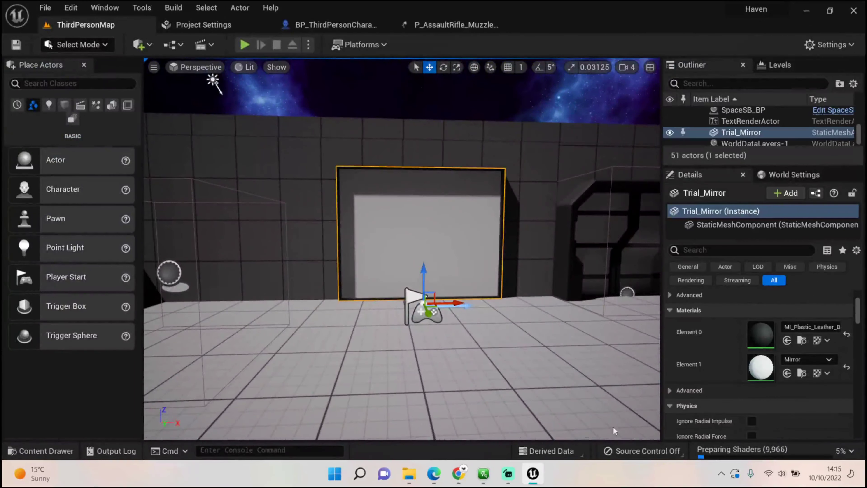
{"action": "left_click", "coordinate": [41, 451]}
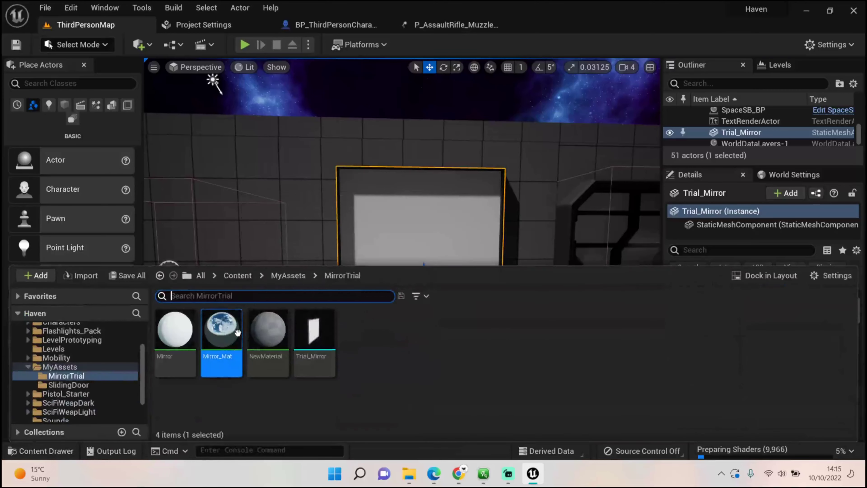
{"action": "mouse_move", "coordinate": [234, 333]}
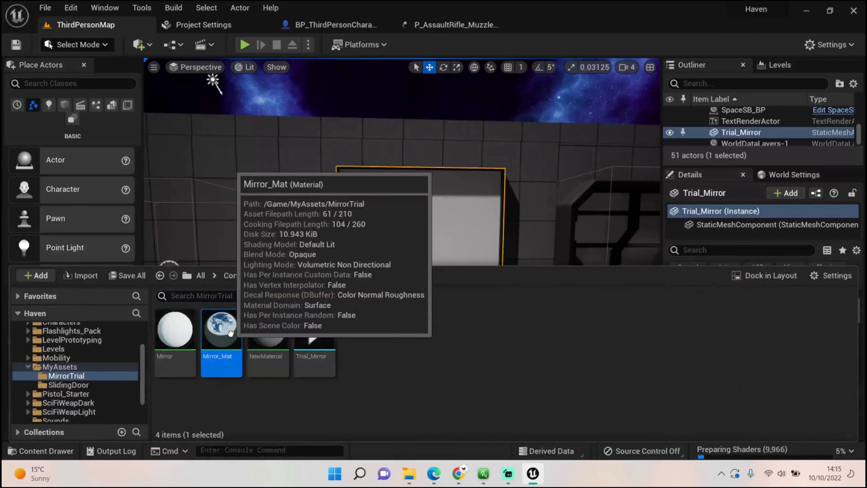
{"action": "left_click_drag", "start_coordinate": [231, 333], "coordinate": [254, 348]}
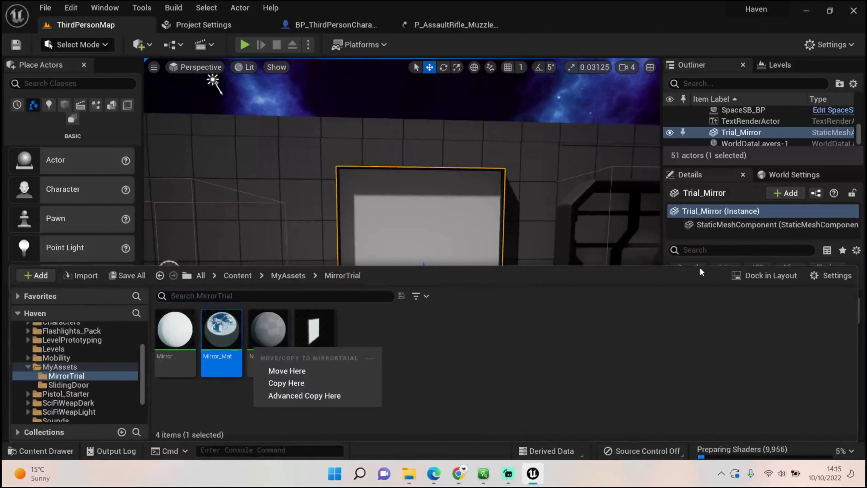
{"action": "left_click_drag", "start_coordinate": [698, 271], "coordinate": [726, 330]}
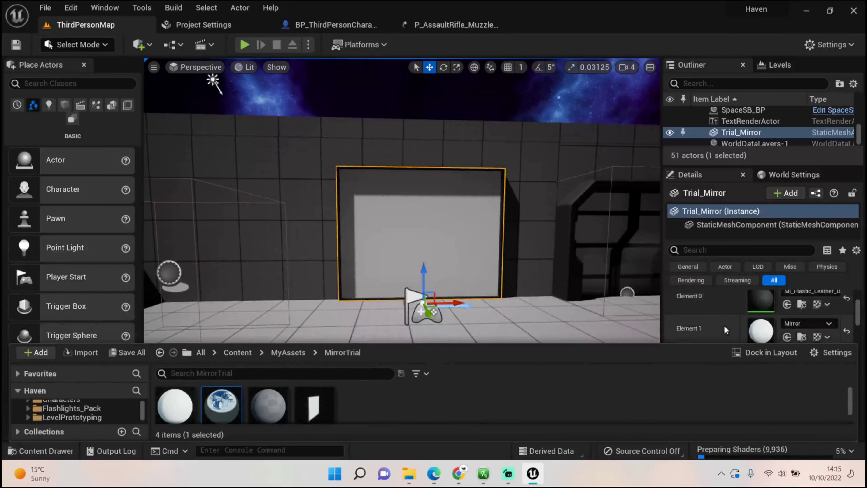
{"action": "scroll", "coordinate": [726, 330], "scroll_direction": "down", "scroll_amount": 2}
{"action": "left_click_drag", "start_coordinate": [223, 405], "coordinate": [754, 315]}
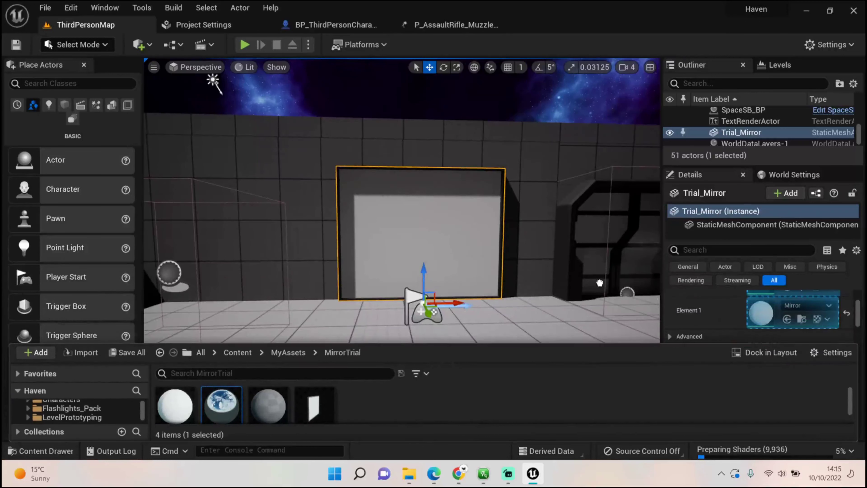
Examine the mirror's reflection up close in the viewport and in a short play test walking up to it
{"action": "key", "text": "w"}
{"action": "right_click_drag", "start_coordinate": [402, 250], "coordinate": [369, 239]}
{"action": "key", "text": "s"}
{"action": "mouse_move", "coordinate": [572, 274]}
{"action": "right_mouse_down"}
{"action": "mouse_move", "coordinate": [526, 274]}
{"action": "mouse_move", "coordinate": [572, 274]}
{"action": "right_mouse_up"}
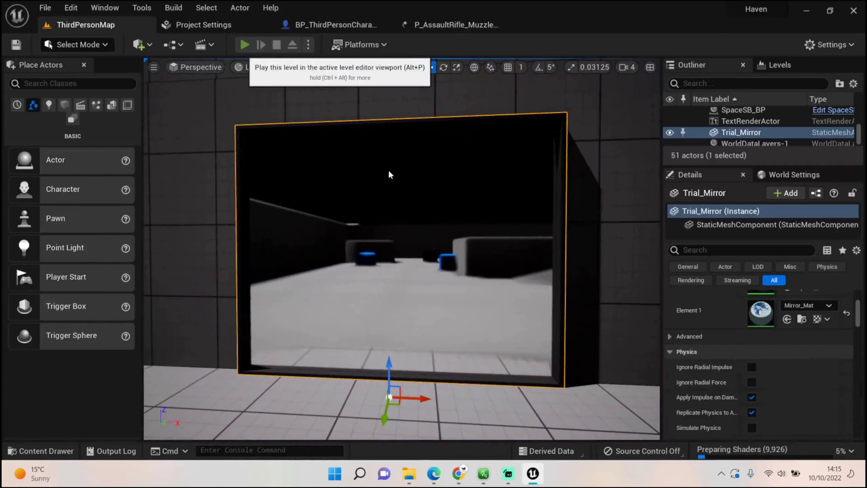
{"action": "key", "text": "alt+p"}
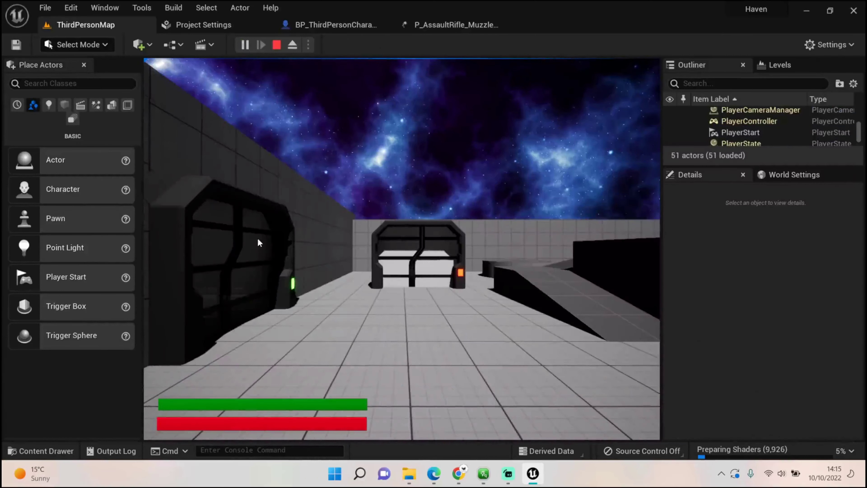
{"action": "left_click", "coordinate": [258, 241]}
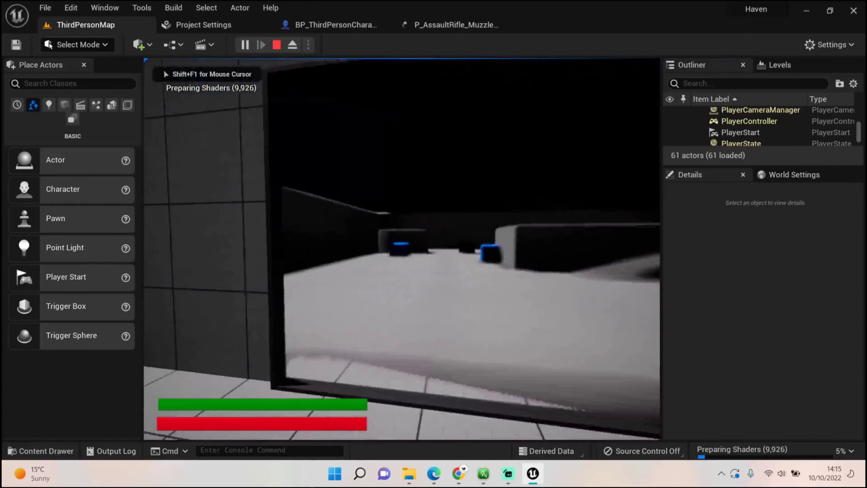
{"action": "key", "text": "w"}
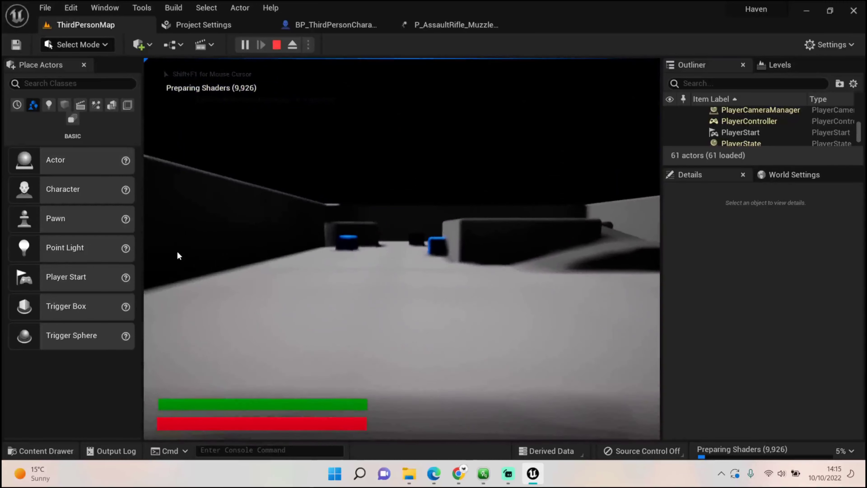
{"action": "key", "text": "Escape"}
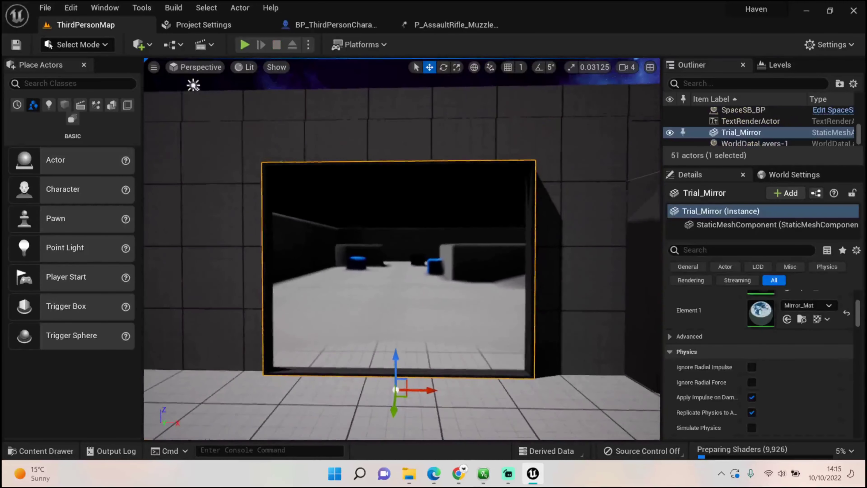
Find the Planar Reflection actor with the search "Planar" and place it in the level in front of Trial_Mirror
{"action": "left_click", "coordinate": [61, 82]}
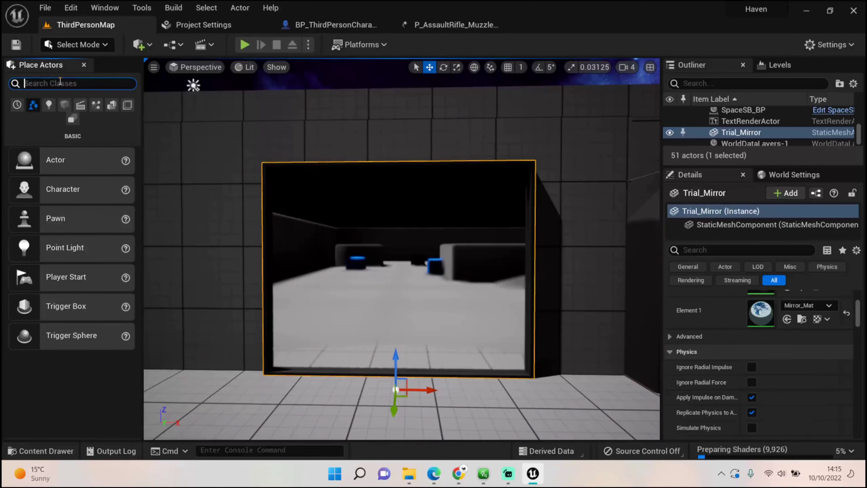
{"action": "type", "text": "Planar"}
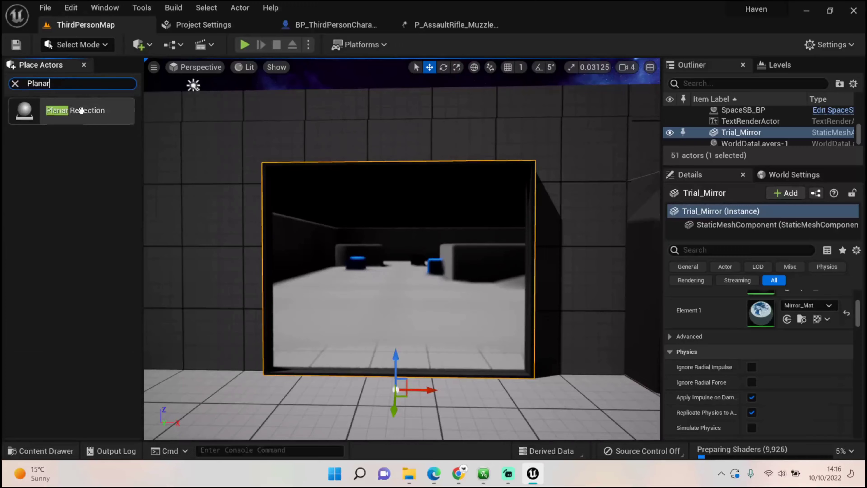
{"action": "left_click_drag", "start_coordinate": [81, 112], "coordinate": [372, 284]}
{"action": "right_click_drag", "start_coordinate": [372, 284], "coordinate": [480, 310]}
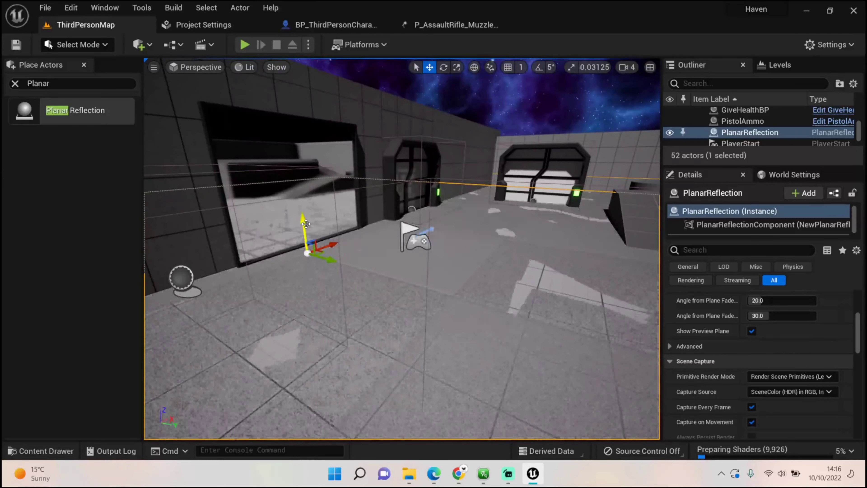
Raise the planar reflection slightly above the floor to a Z location of about 33
{"action": "left_click_drag", "start_coordinate": [302, 214], "coordinate": [300, 196]}
{"action": "right_click_drag", "start_coordinate": [435, 237], "coordinate": [475, 255]}
{"action": "key", "text": "s"}
{"action": "key", "text": "ctrl+z"}
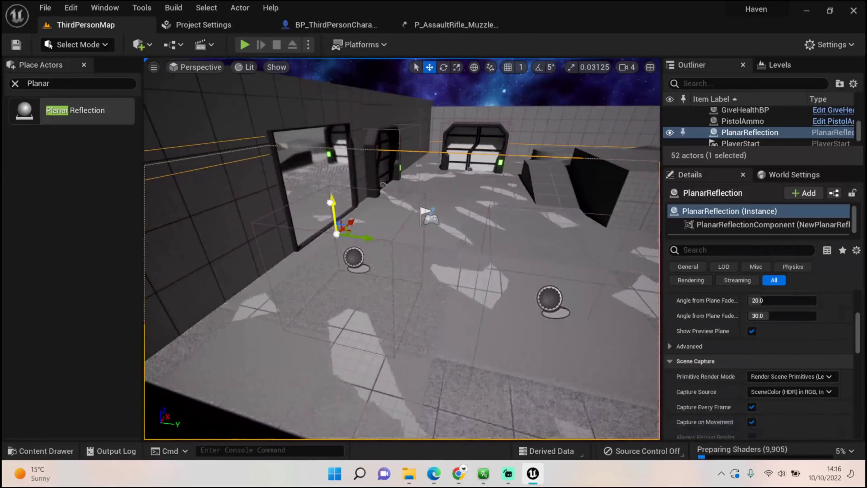
{"action": "mouse_move", "coordinate": [328, 202]}
{"action": "left_mouse_down"}
{"action": "mouse_move", "coordinate": [324, 127]}
{"action": "mouse_move", "coordinate": [343, 241]}
{"action": "mouse_move", "coordinate": [329, 191]}
{"action": "left_mouse_up"}
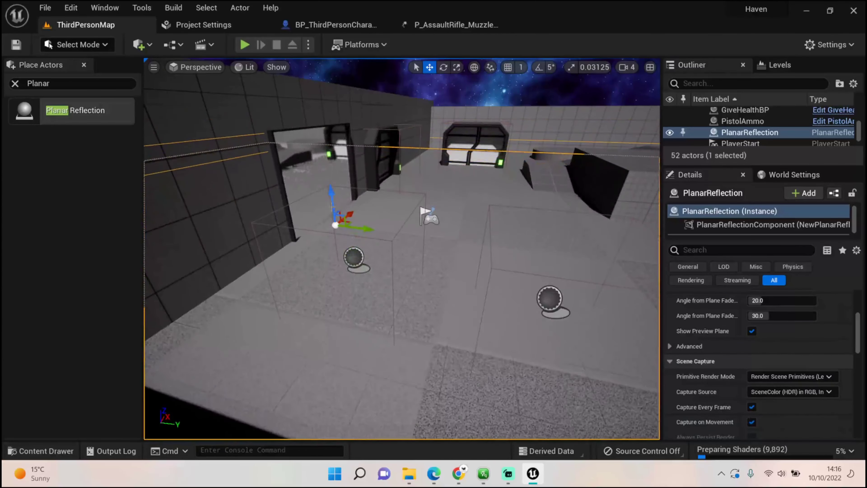
Set the planar reflection's rotation to 90° on Y and 80° on X so it stands upright
{"action": "left_click", "coordinate": [444, 67]}
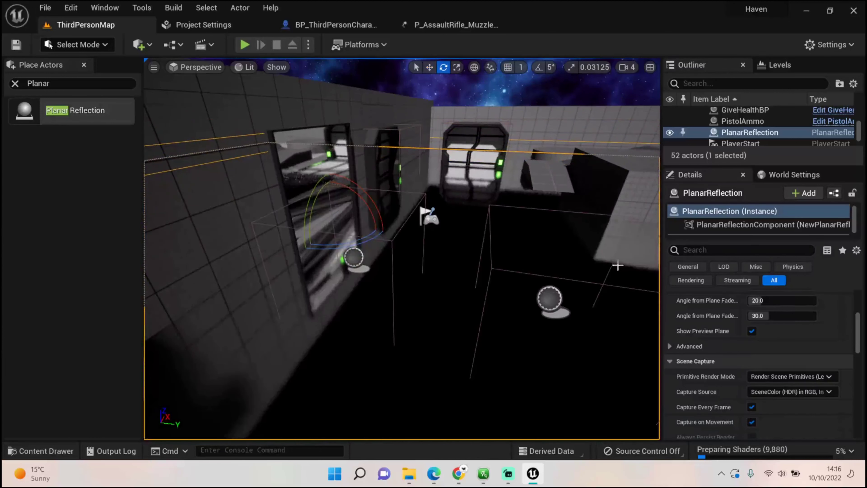
{"action": "scroll", "coordinate": [791, 300], "scroll_direction": "up", "scroll_amount": 5}
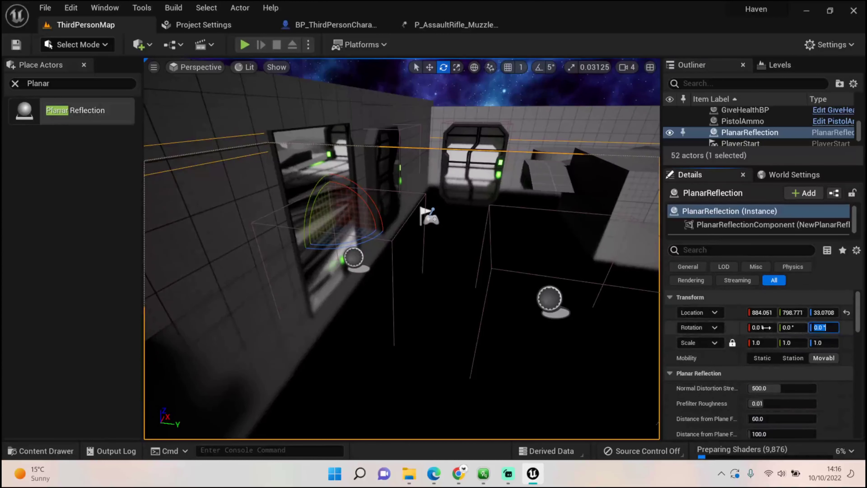
{"action": "left_click", "coordinate": [793, 327]}
{"action": "type", "text": "90"}
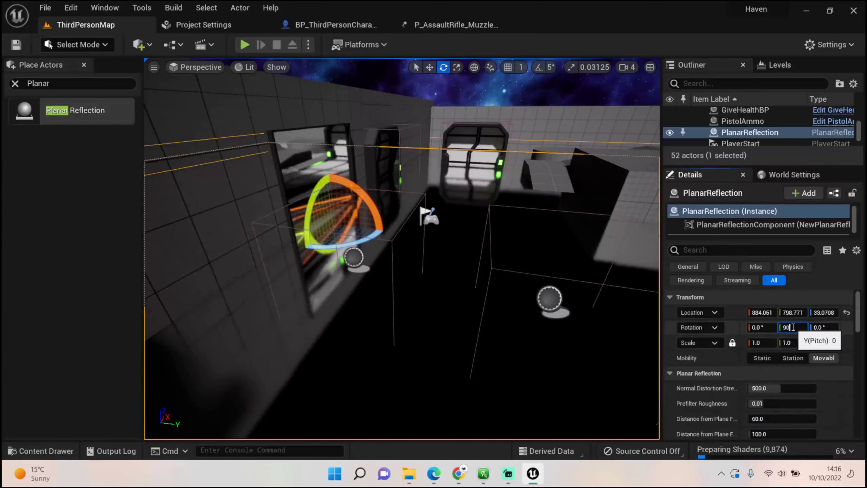
{"action": "key", "text": "Return"}
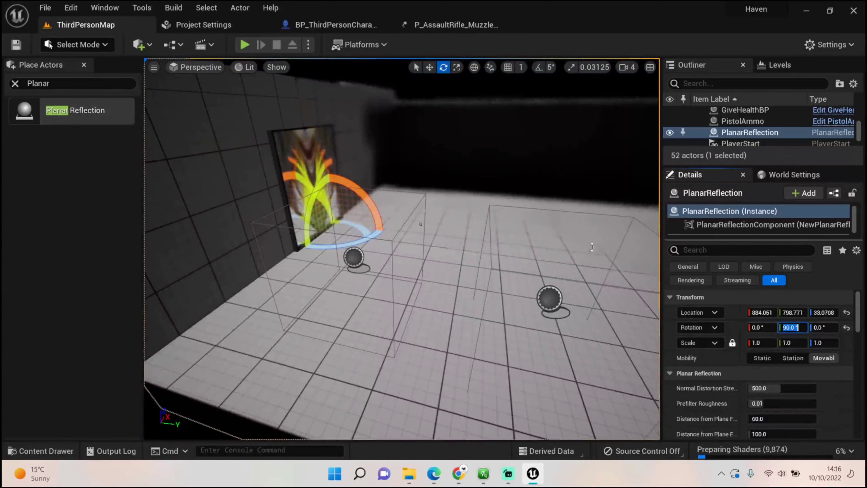
{"action": "right_click_drag", "start_coordinate": [594, 240], "coordinate": [339, 274]}
{"action": "left_click", "coordinate": [762, 328]}
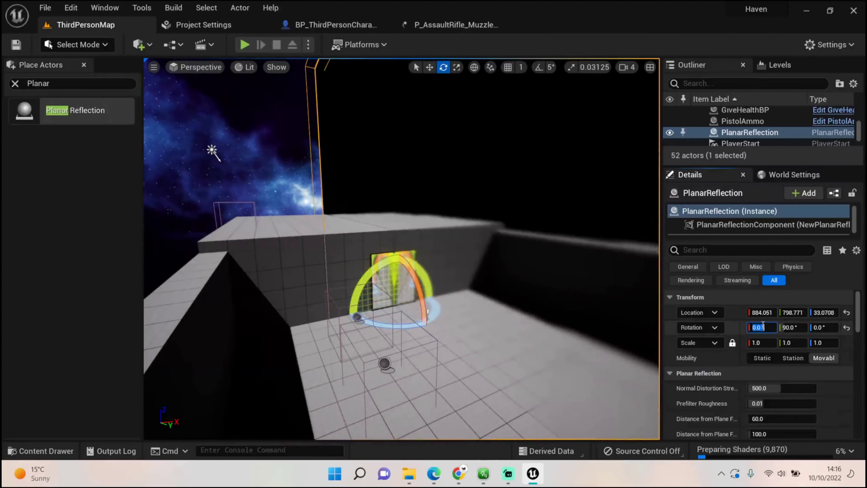
{"action": "type", "text": "80"}
{"action": "key", "text": "Return"}
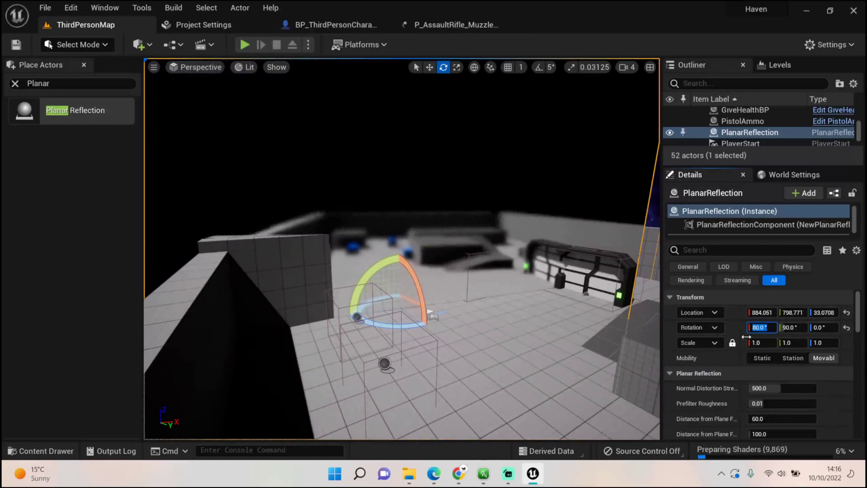
Scale the planar reflection uniformly to 0.1
{"action": "left_click", "coordinate": [762, 343]}
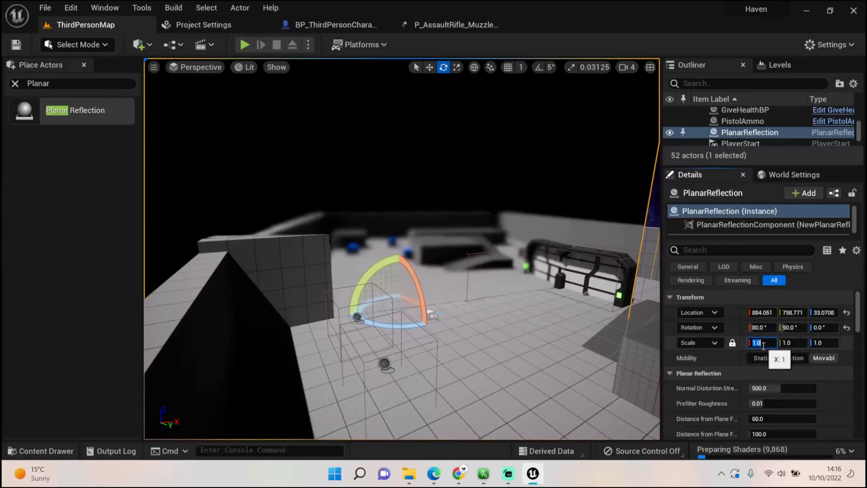
{"action": "type", "text": "0.1"}
{"action": "key", "text": "Tab"}
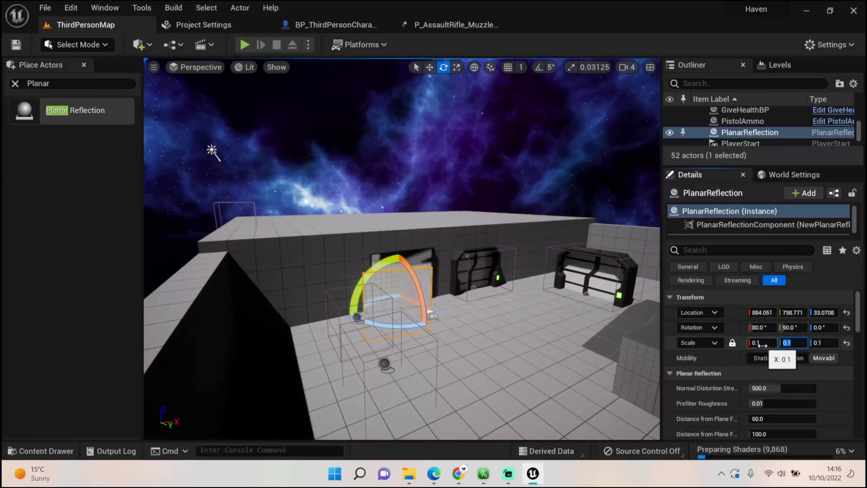
Move the planar reflection in front of the mirror, to about X 928 and Y 792
{"action": "mouse_move", "coordinate": [439, 334]}
{"action": "right_mouse_down"}
{"action": "mouse_move", "coordinate": [444, 356]}
{"action": "mouse_move", "coordinate": [397, 348]}
{"action": "mouse_move", "coordinate": [437, 337]}
{"action": "right_mouse_up"}
{"action": "key", "text": "w"}
{"action": "key", "text": "d"}
{"action": "key", "text": "w"}
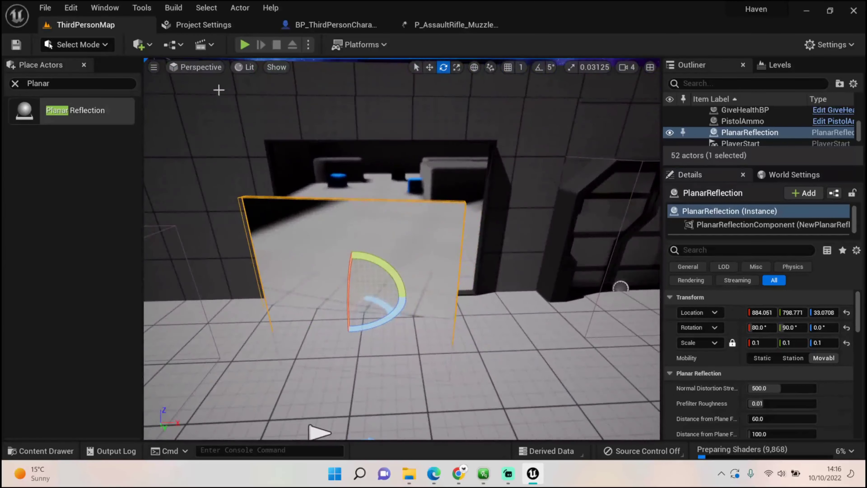
{"action": "left_click", "coordinate": [429, 67]}
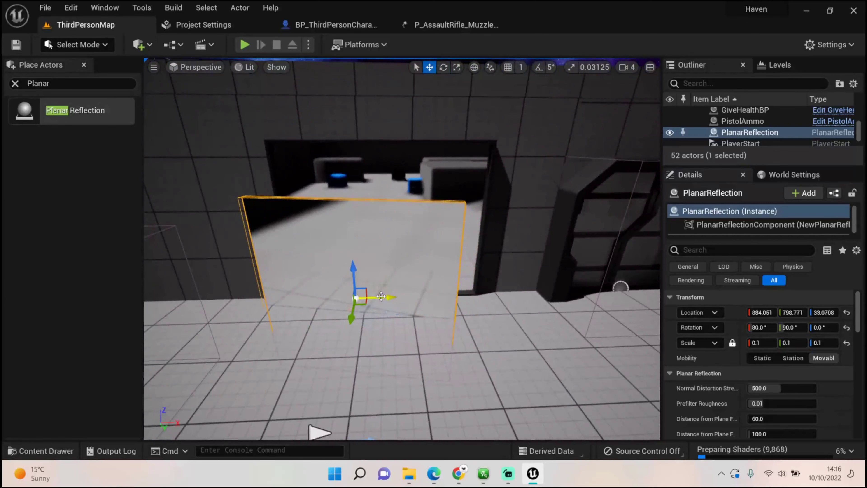
{"action": "left_click_drag", "start_coordinate": [385, 297], "coordinate": [408, 297]}
{"action": "key", "text": "a"}
{"action": "right_click_drag", "start_coordinate": [408, 298], "coordinate": [496, 301]}
{"action": "right_click_drag", "start_coordinate": [422, 275], "coordinate": [431, 277]}
{"action": "right_click_drag", "start_coordinate": [470, 309], "coordinate": [465, 308]}
{"action": "left_click_drag", "start_coordinate": [480, 311], "coordinate": [476, 310]}
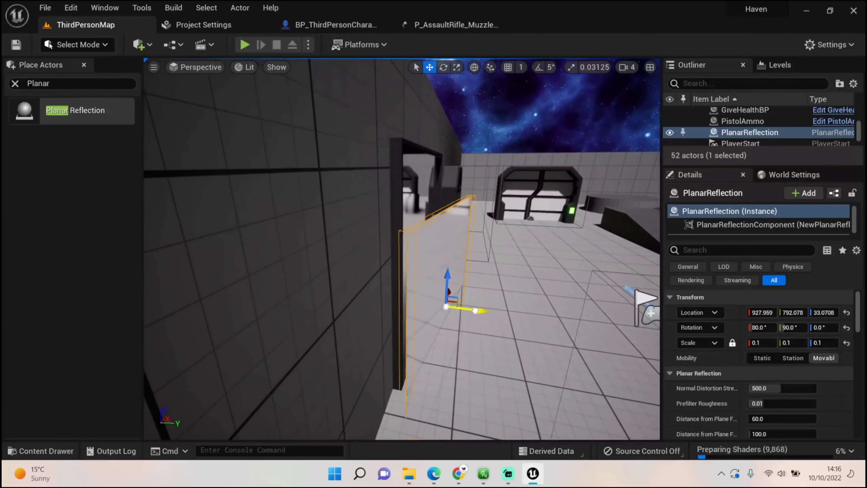
Rotate the planar reflection about the vertical axis to a Z rotation of 90°, parallel to the mirror, and raise it to about Z 116
{"action": "left_click", "coordinate": [444, 67]}
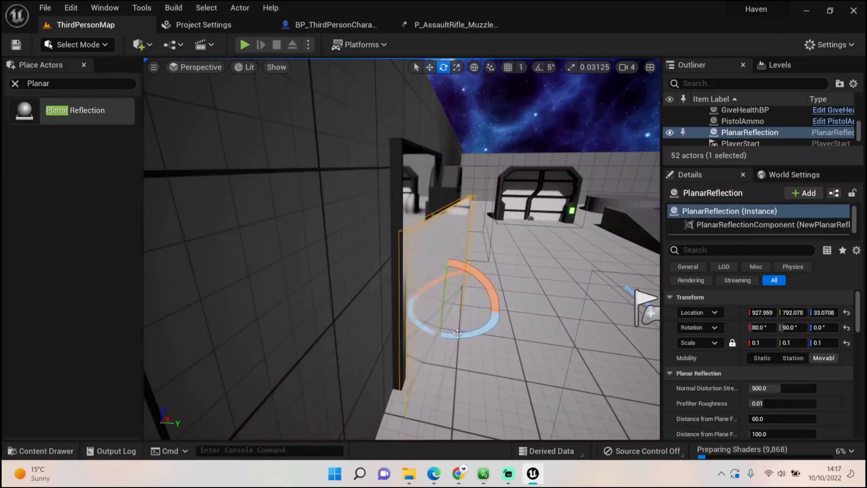
{"action": "left_click_drag", "start_coordinate": [444, 333], "coordinate": [439, 336]}
{"action": "left_click", "coordinate": [430, 67]}
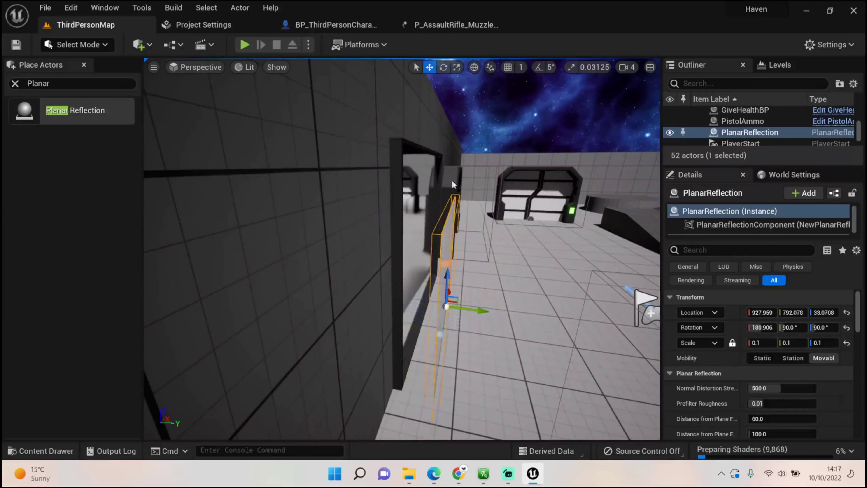
{"action": "left_click_drag", "start_coordinate": [441, 270], "coordinate": [438, 229]}
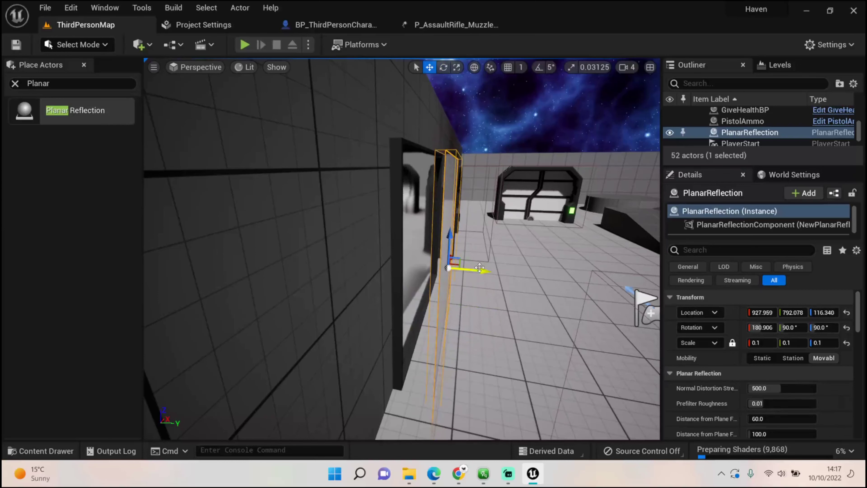
Fit the planar reflection against the mirror's surface by moving it to about X 945, Y 761 and Z 133
{"action": "left_click_drag", "start_coordinate": [479, 269], "coordinate": [463, 269]}
{"action": "key", "text": "d"}
{"action": "right_click_drag", "start_coordinate": [479, 267], "coordinate": [393, 274]}
{"action": "key", "text": "f"}
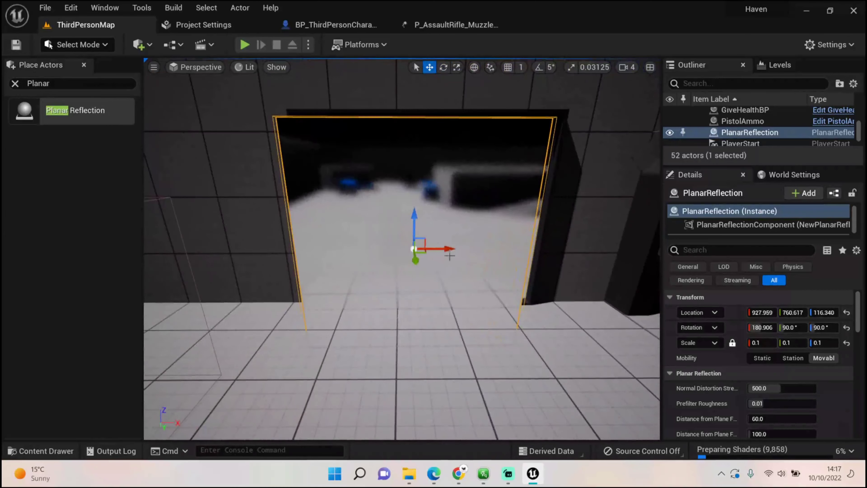
{"action": "left_click_drag", "start_coordinate": [449, 251], "coordinate": [459, 250]}
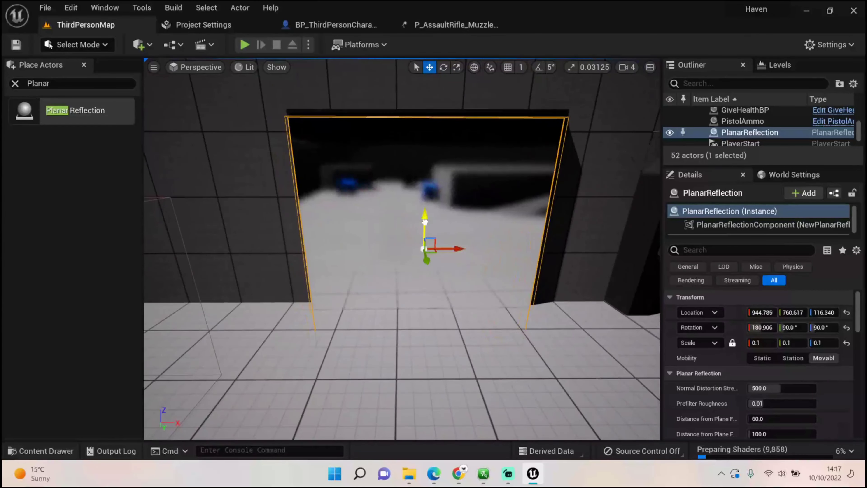
{"action": "left_click_drag", "start_coordinate": [425, 223], "coordinate": [425, 213]}
{"action": "key", "text": "a"}
{"action": "right_click_drag", "start_coordinate": [426, 213], "coordinate": [418, 238]}
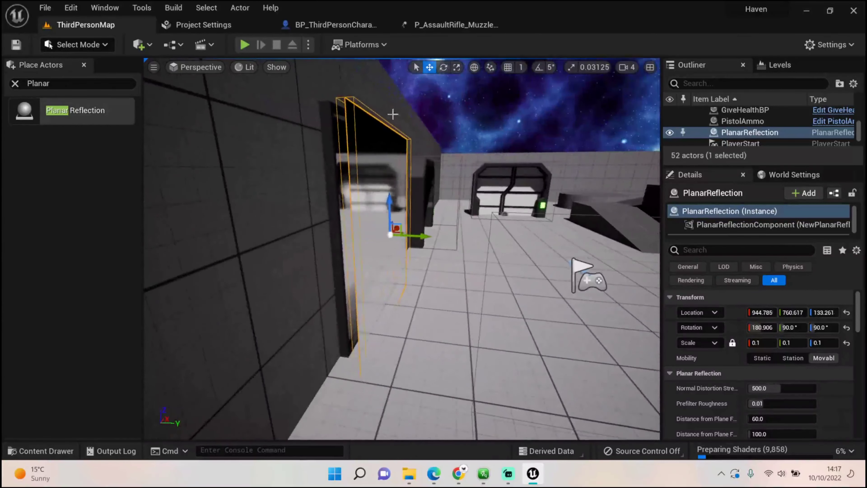
Scale the planar reflection's depth outward from the mirror, extending its plane fadeout distances to about 346 and 386
{"action": "key", "text": "r"}
{"action": "left_click_drag", "start_coordinate": [418, 238], "coordinate": [431, 237]}
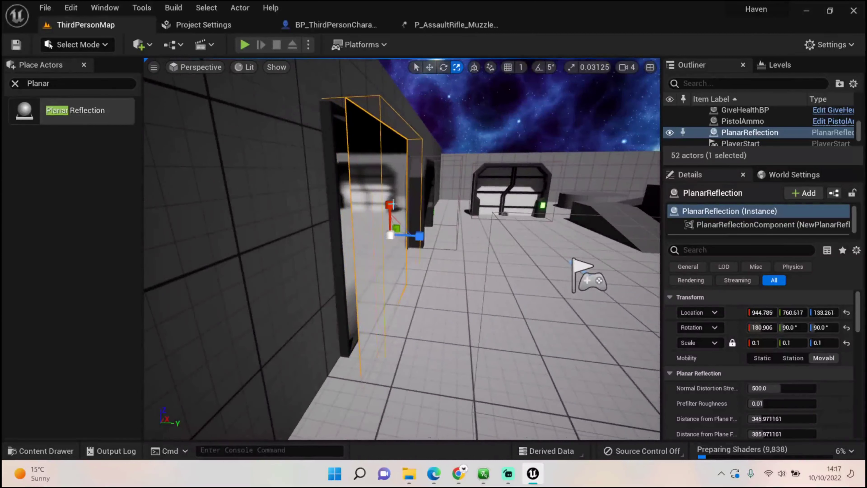
{"action": "key", "text": "d"}
{"action": "right_click_drag", "start_coordinate": [389, 200], "coordinate": [266, 202]}
{"action": "key", "text": "w"}
{"action": "key", "text": "d"}
{"action": "mouse_move", "coordinate": [346, 180]}
{"action": "right_mouse_down"}
{"action": "mouse_move", "coordinate": [408, 181]}
{"action": "mouse_move", "coordinate": [346, 180]}
{"action": "right_mouse_up"}
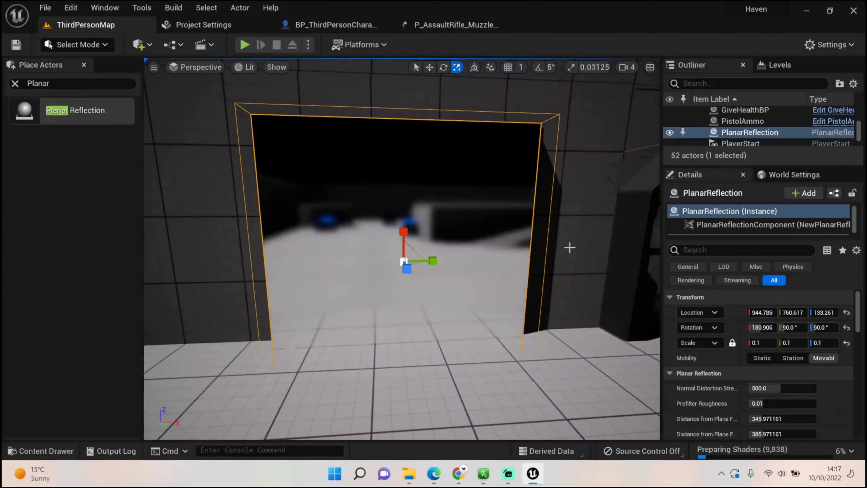
Set the planar reflection's Normal Distortion Strength and Prefilter Roughness to 0
{"action": "scroll", "coordinate": [748, 376], "scroll_direction": "down", "scroll_amount": 1}
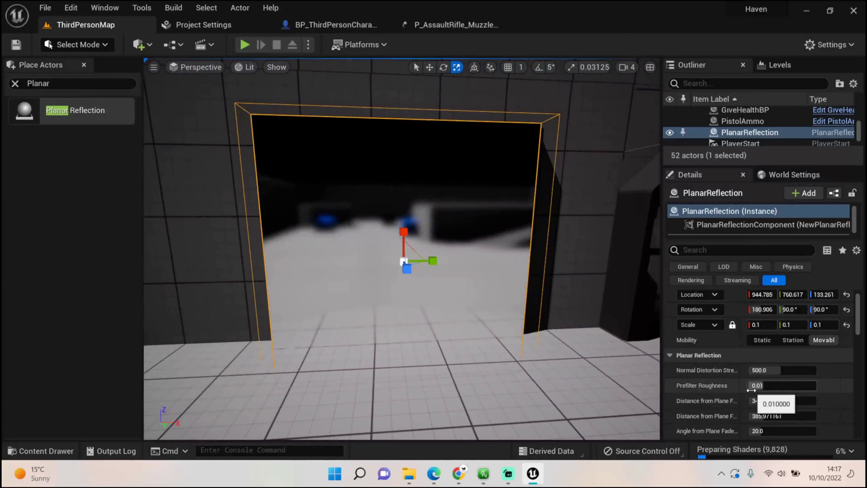
{"action": "left_click", "coordinate": [761, 371]}
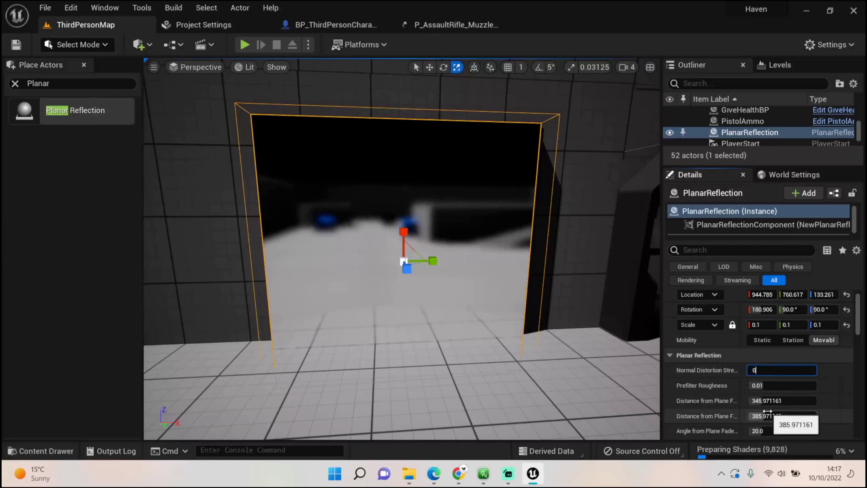
{"action": "left_click", "coordinate": [771, 386]}
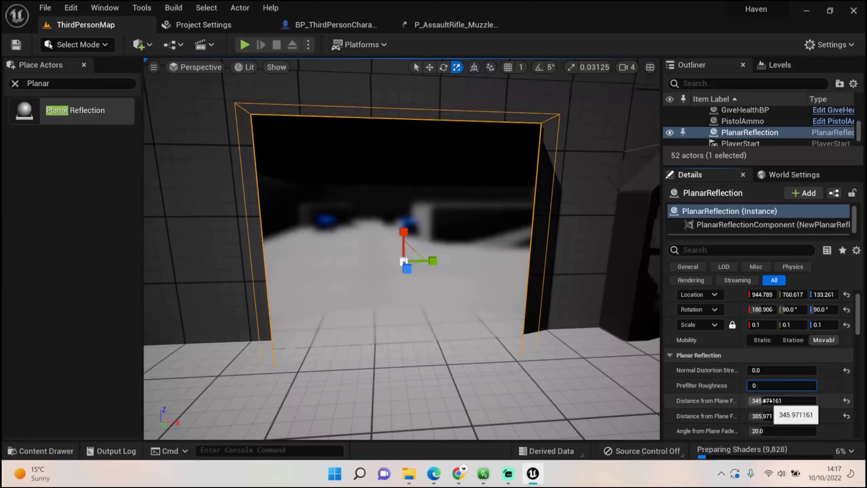
Set the planar reflection's first Distance from Plane fadeout value to 0 and enter 200 for the second
{"action": "left_click", "coordinate": [767, 400]}
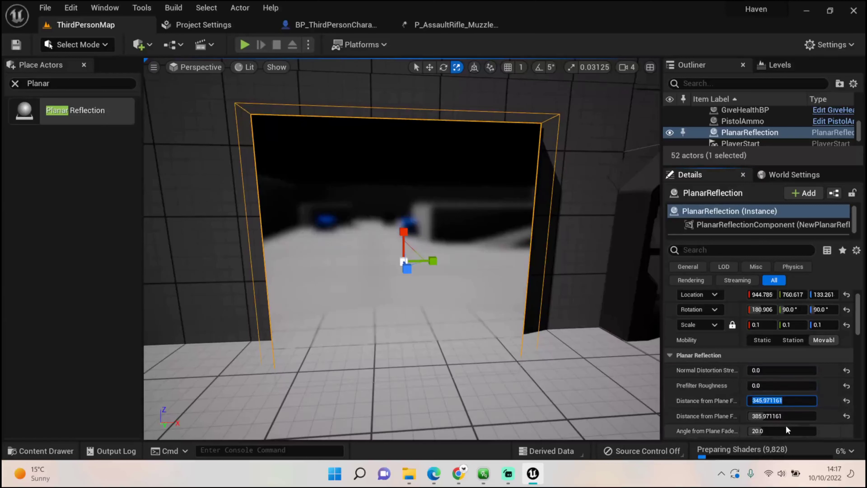
{"action": "type", "text": "0"}
{"action": "left_click", "coordinate": [785, 416]}
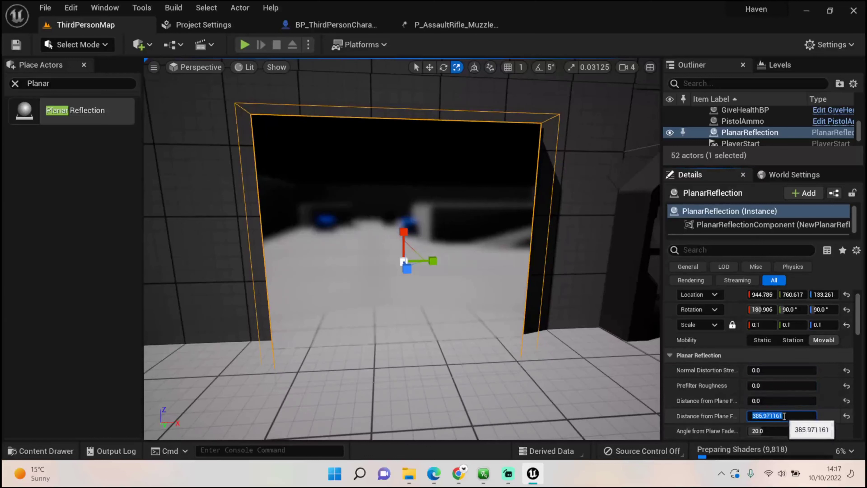
{"action": "type", "text": "200"}
Find the planar reflection's Screen Percentage property by searching its details for "scree" and set it to 100
{"action": "scroll", "coordinate": [750, 416], "scroll_direction": "down", "scroll_amount": 1}
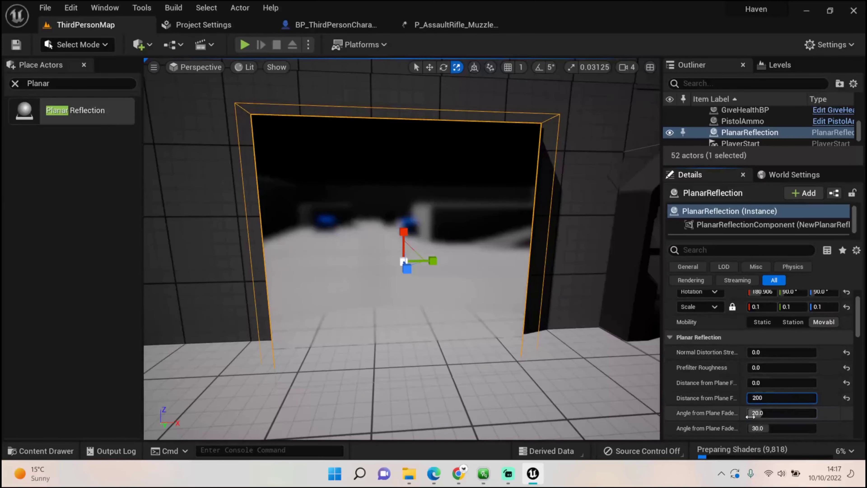
{"action": "scroll", "coordinate": [745, 409], "scroll_direction": "down", "scroll_amount": 3}
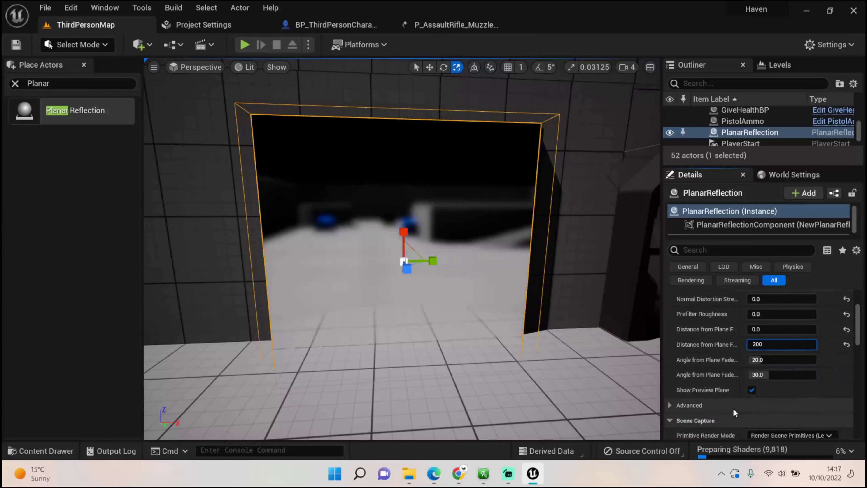
{"action": "scroll", "coordinate": [731, 399], "scroll_direction": "up", "scroll_amount": 2}
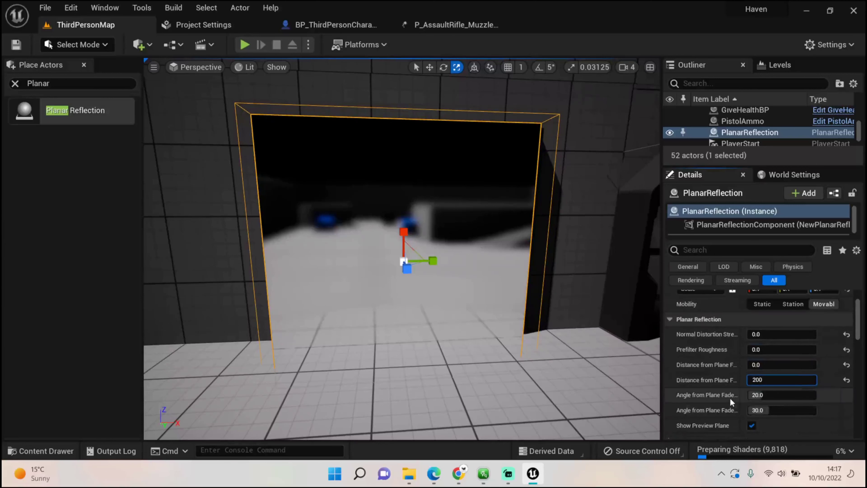
{"action": "scroll", "coordinate": [727, 410], "scroll_direction": "down", "scroll_amount": 10}
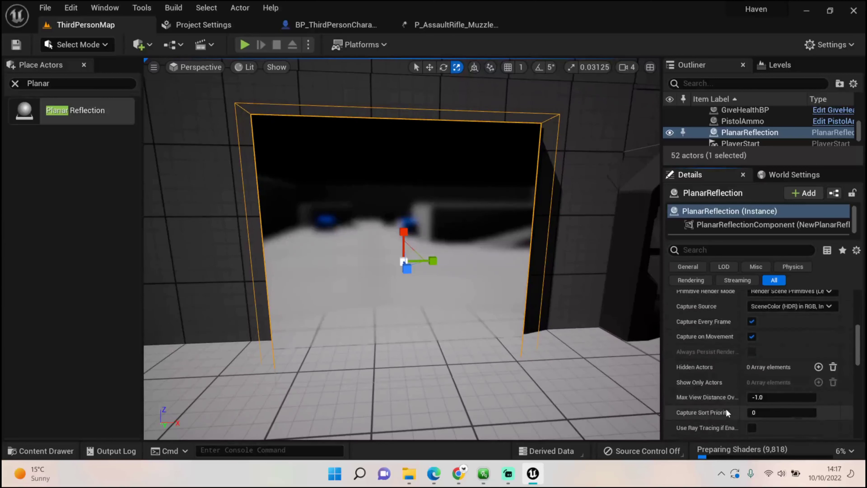
{"action": "scroll", "coordinate": [725, 412], "scroll_direction": "down", "scroll_amount": 10}
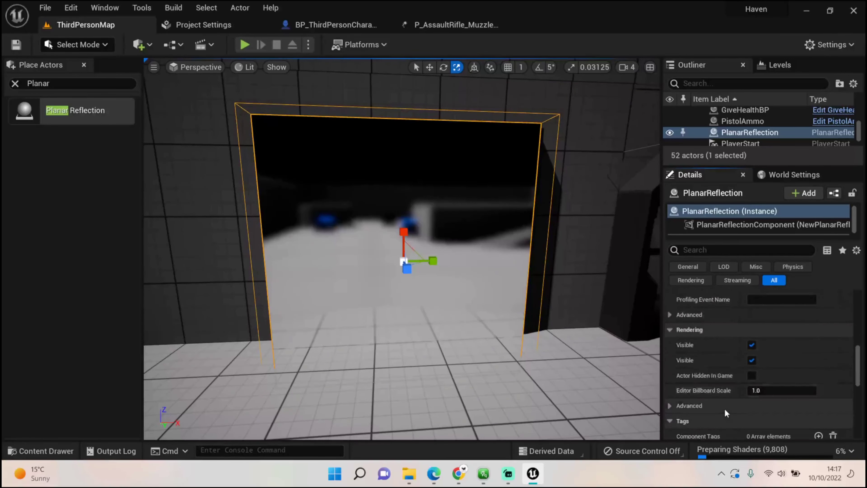
{"action": "scroll", "coordinate": [725, 409], "scroll_direction": "down", "scroll_amount": 2}
{"action": "scroll", "coordinate": [724, 409], "scroll_direction": "up", "scroll_amount": 20}
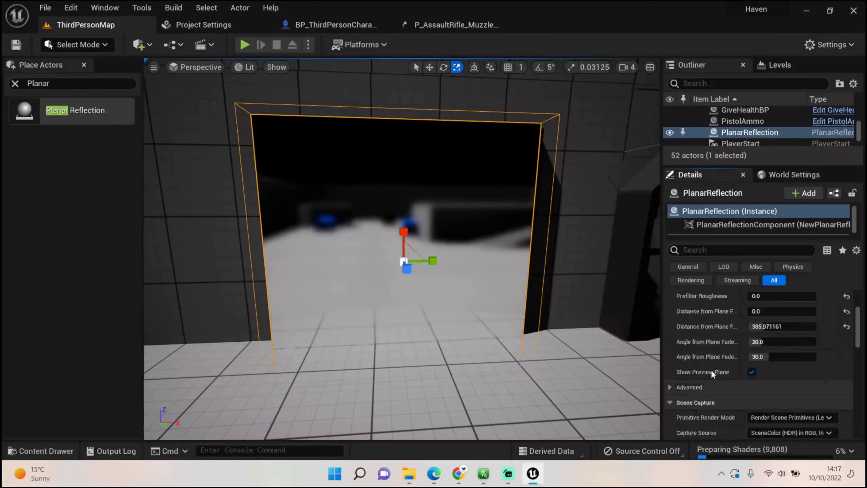
{"action": "left_click", "coordinate": [697, 250]}
{"action": "type", "text": "scree"}
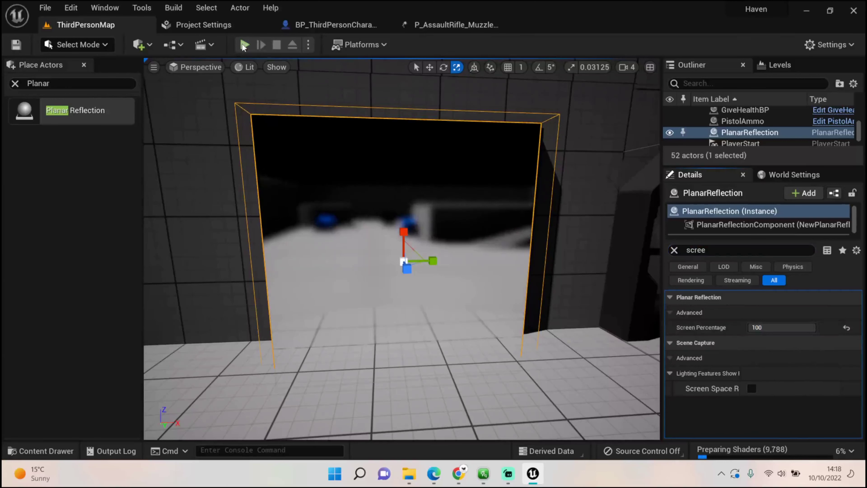
Play the level and walk up to and back from the mirror to check its reflection, ending with the play session stopped
{"action": "key", "text": "alt+p"}
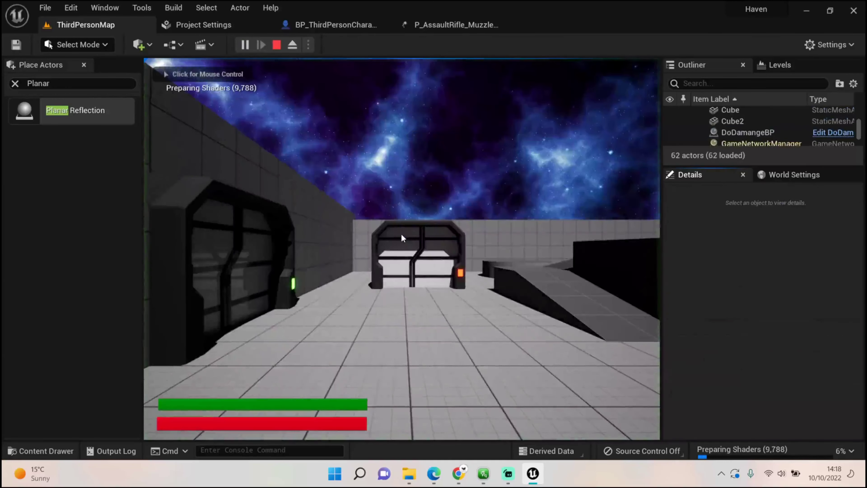
{"action": "key", "text": "w"}
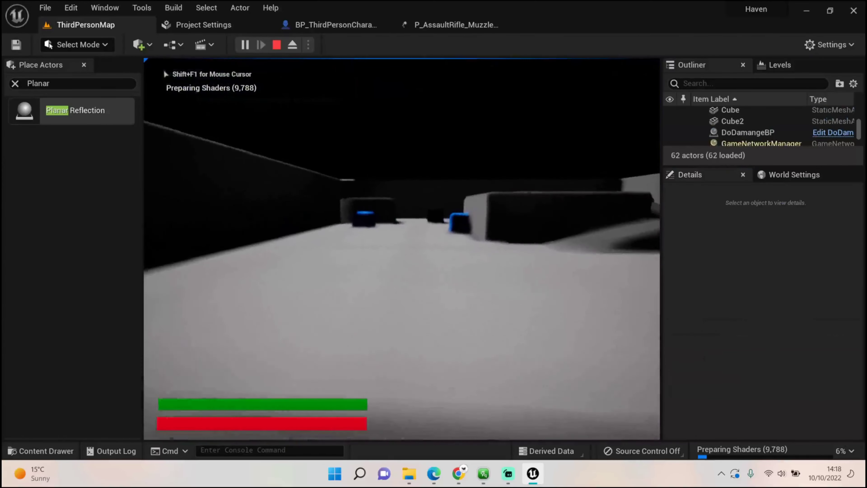
{"action": "key", "text": "s"}
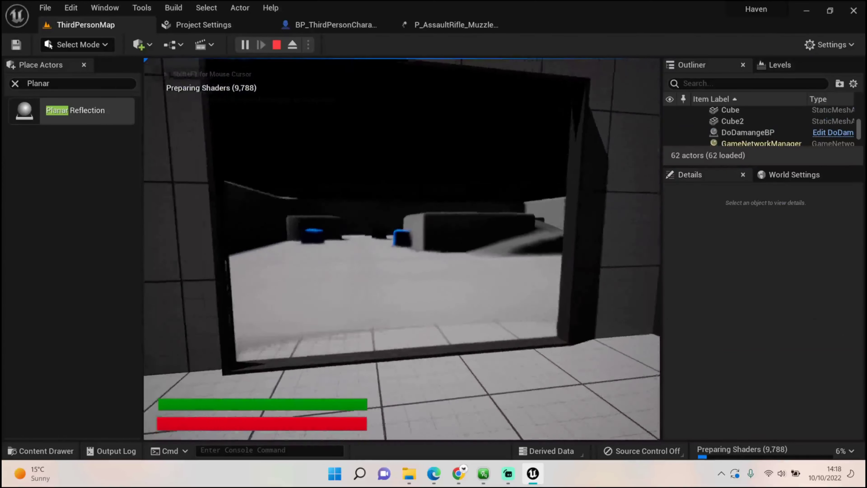
{"action": "key", "text": "w"}
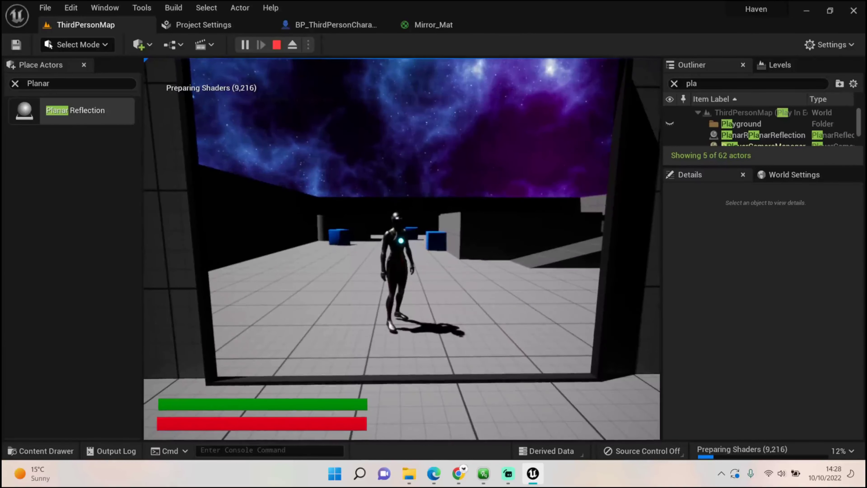
{"action": "key", "text": "Escape"}
In the project's rendering settings, choose Screen Space (Beta) as the Dynamic Global Illumination Method
{"action": "left_click", "coordinate": [204, 24]}
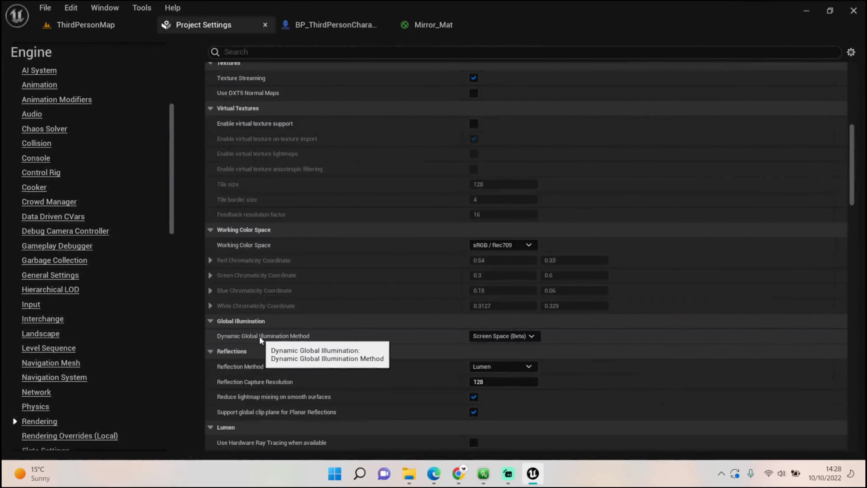
{"action": "left_click", "coordinate": [531, 340]}
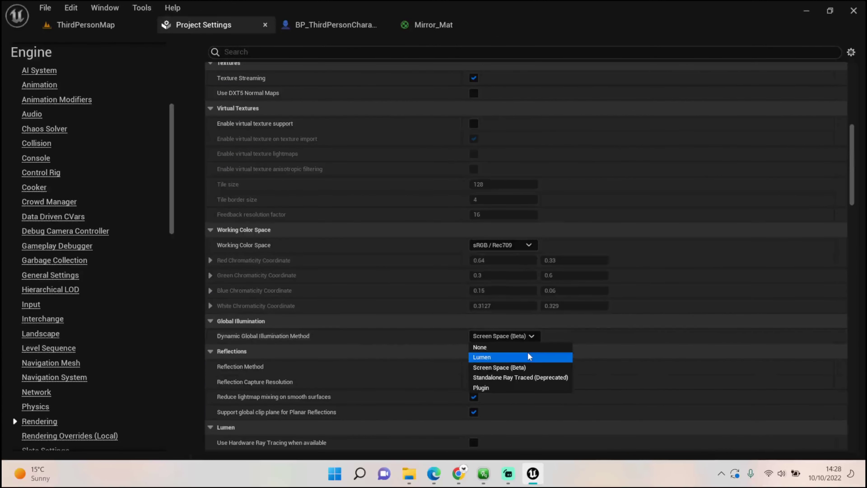
{"action": "left_click", "coordinate": [528, 367]}
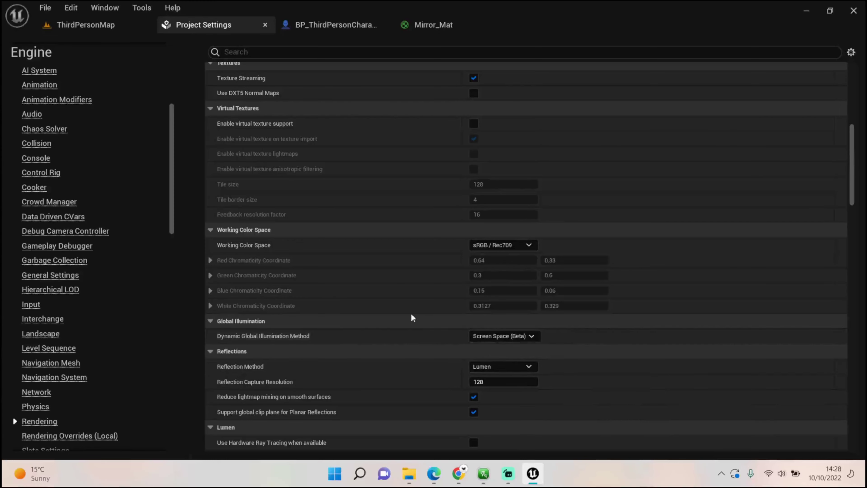
Play ThirdPersonMap and walk towards, away from and alongside the mirror to examine the character's reflection
{"action": "left_click", "coordinate": [90, 29]}
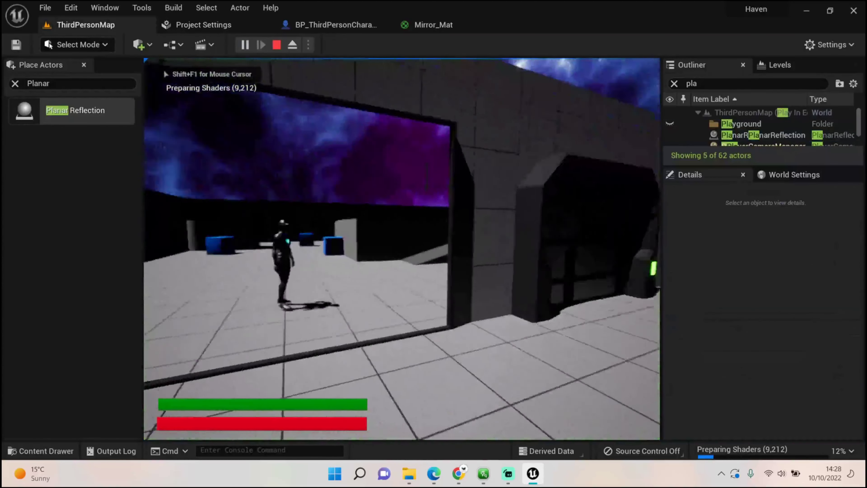
{"action": "key", "text": "w"}
{"action": "key", "text": "s"}
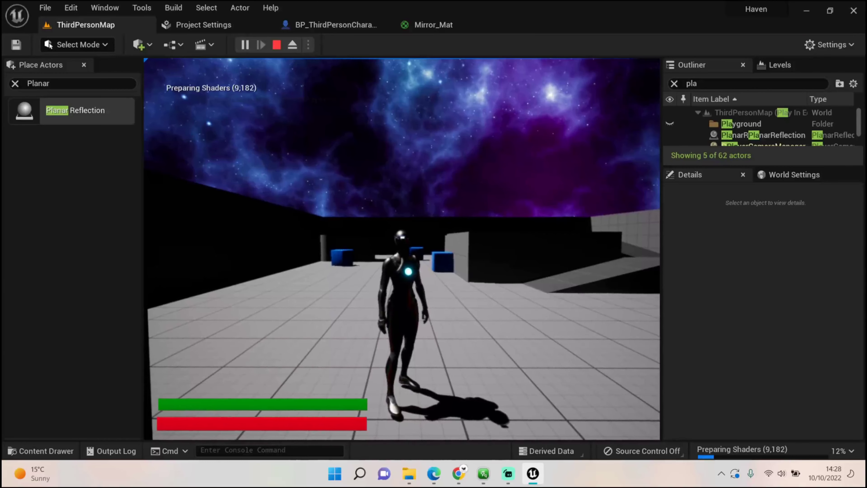
{"action": "key", "text": "w"}
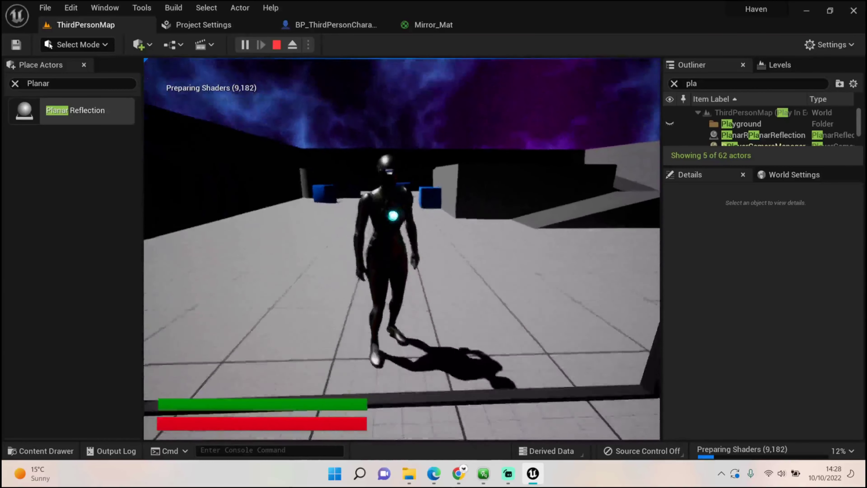
{"action": "key", "text": "s"}
{"action": "key", "text": "w"}
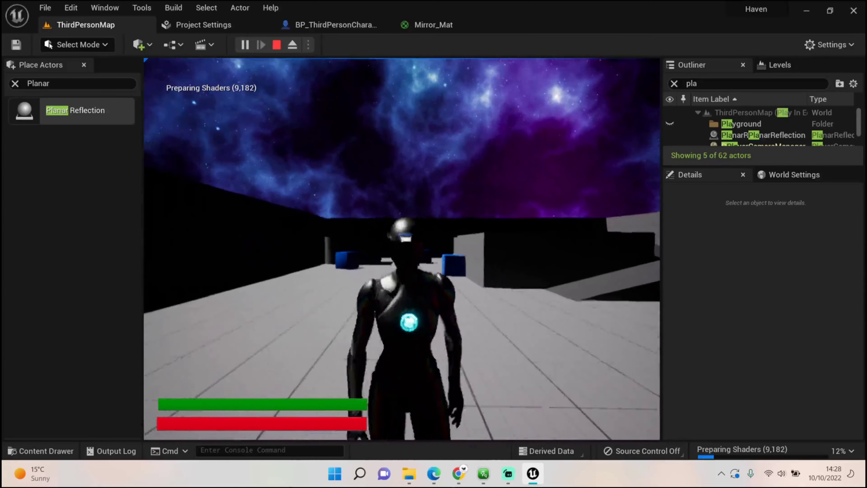
{"action": "key", "text": "w"}
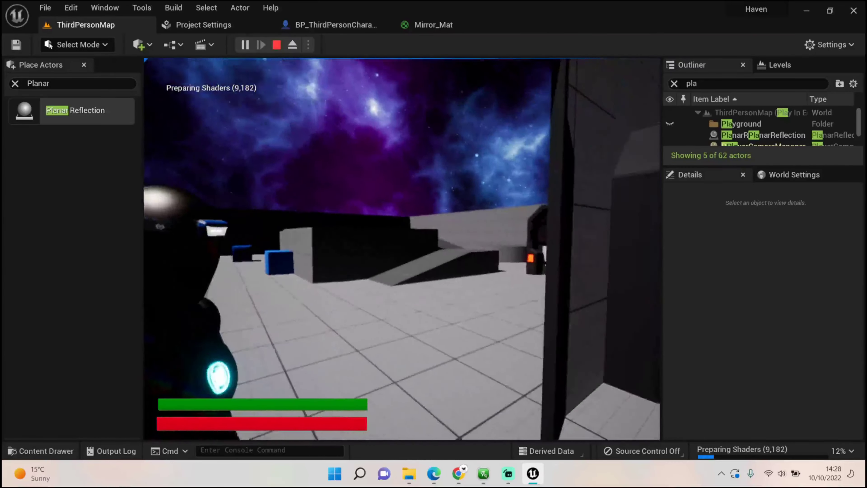
{"action": "key", "text": "w"}
{"action": "key", "text": "s"}
{"action": "key", "text": "s"}
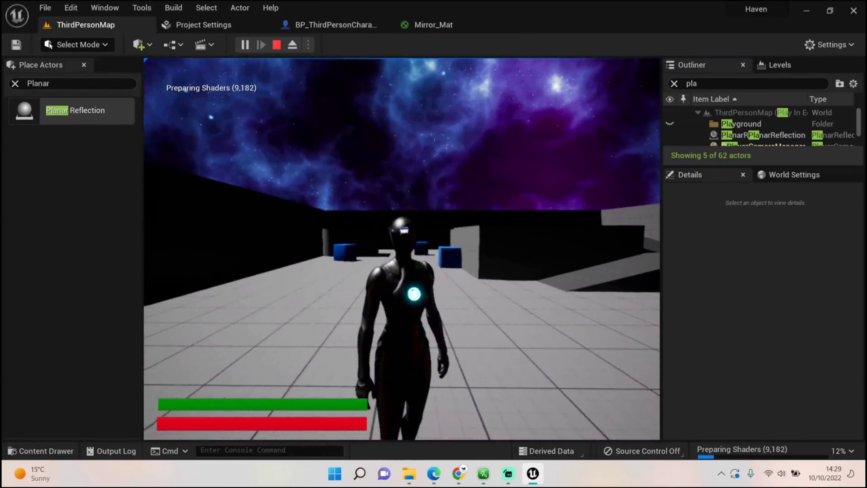
Check the armed character's reflection in third-person and first-person view, fire at the mirror, and stop the play session
{"action": "key", "text": "v"}
{"action": "key", "text": "w"}
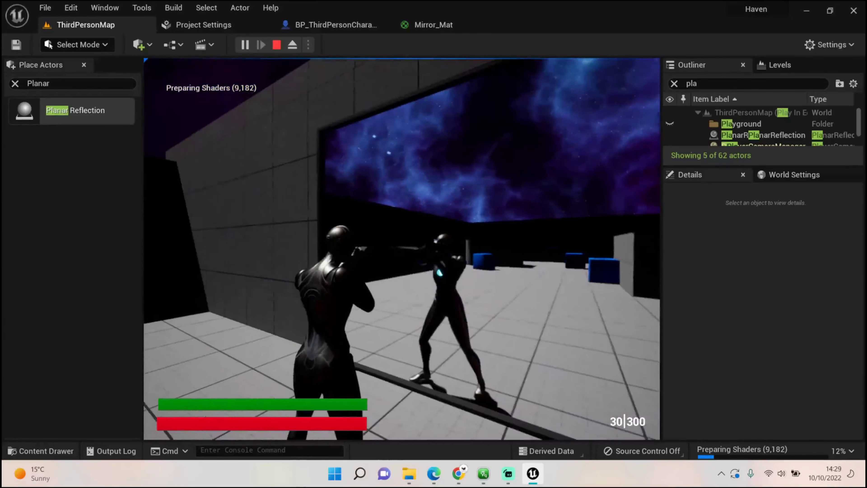
{"action": "key", "text": "v"}
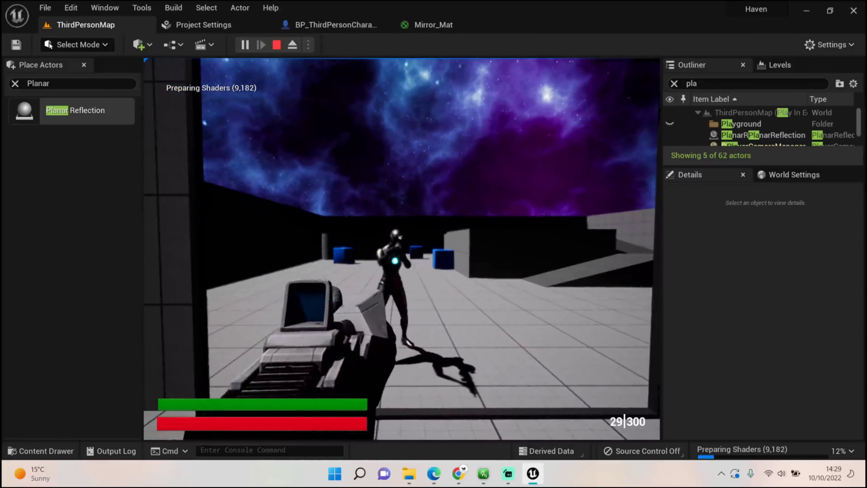
{"action": "key", "text": "w"}
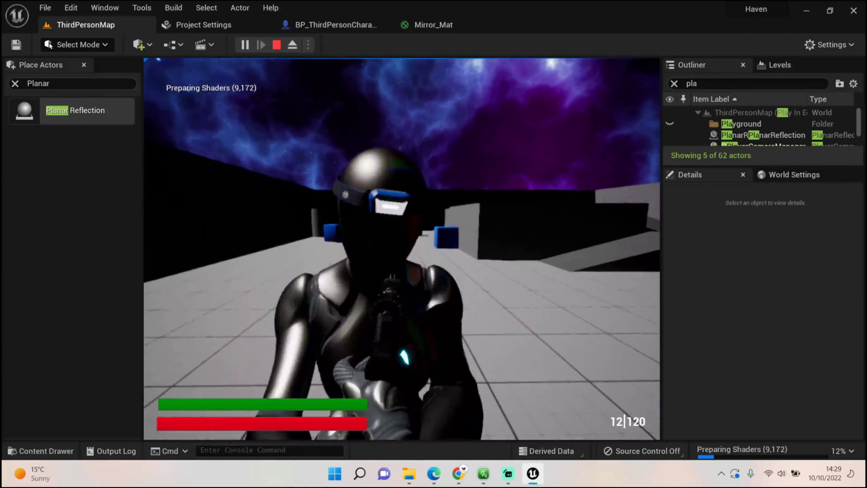
{"action": "left_click", "coordinate": [402, 248]}
{"action": "key", "text": "s"}
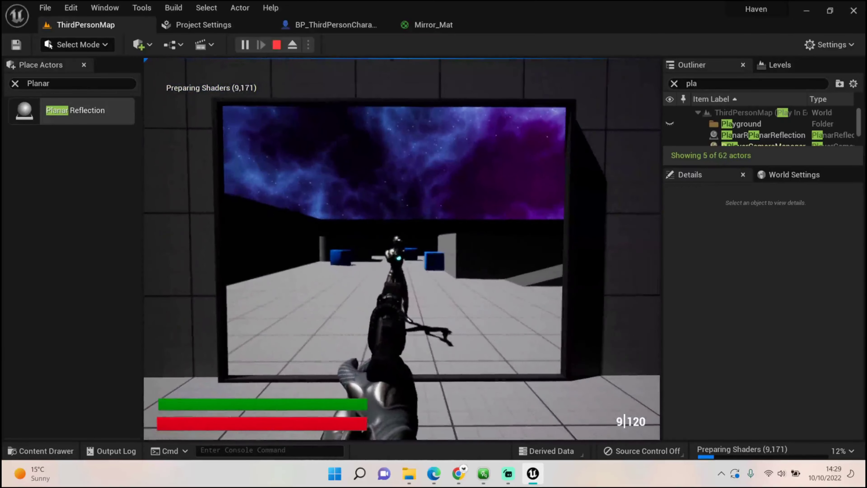
{"action": "key", "text": "Escape"}
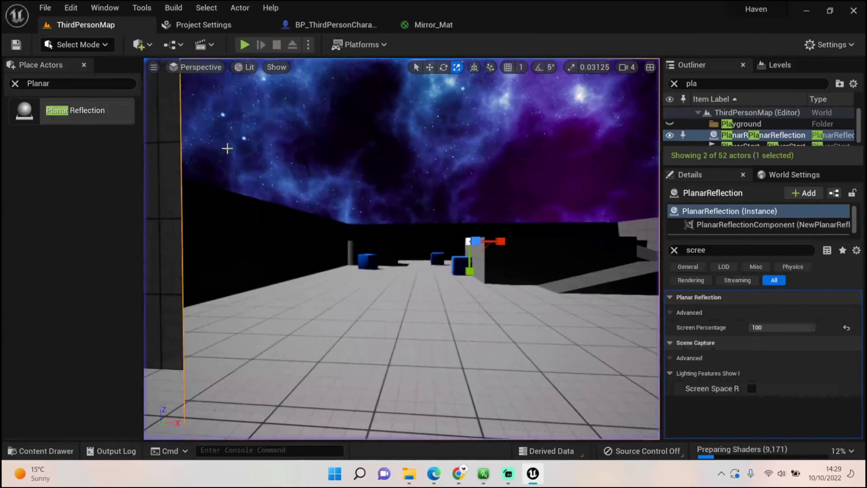
{"action": "key", "text": "s"}
{"action": "right_click_drag", "start_coordinate": [396, 263], "coordinate": [492, 270]}
{"action": "key", "text": "w"}
{"action": "key", "text": "s"}
{"action": "right_click_drag", "start_coordinate": [407, 284], "coordinate": [398, 280]}
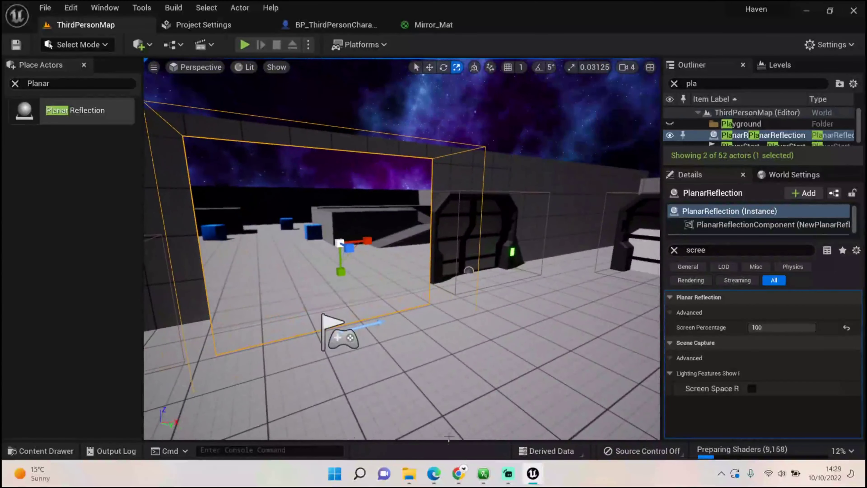
{"action": "mouse_move", "coordinate": [486, 474]}
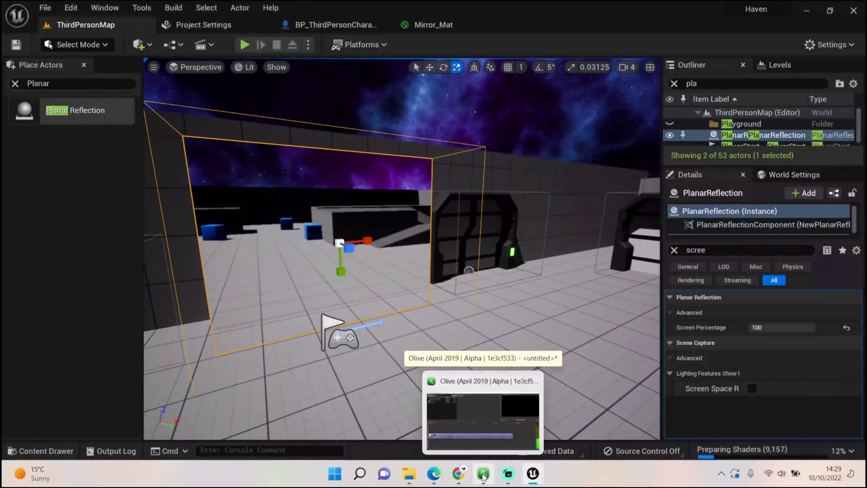